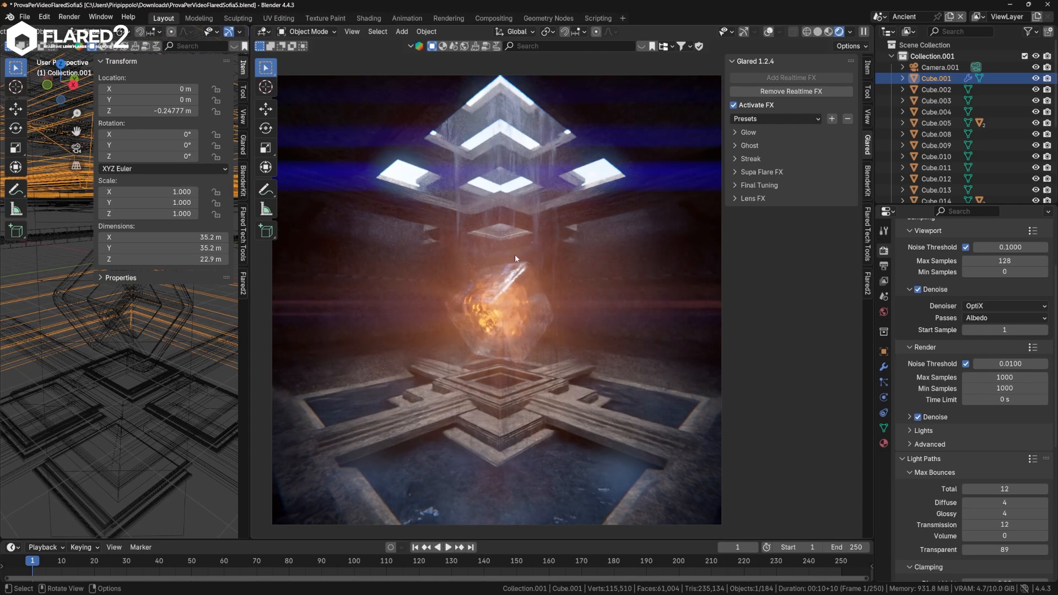
- Turn off the Glared effects and toggle the flare on Cube.001 to compare the render with and without it
left_click(733, 105)
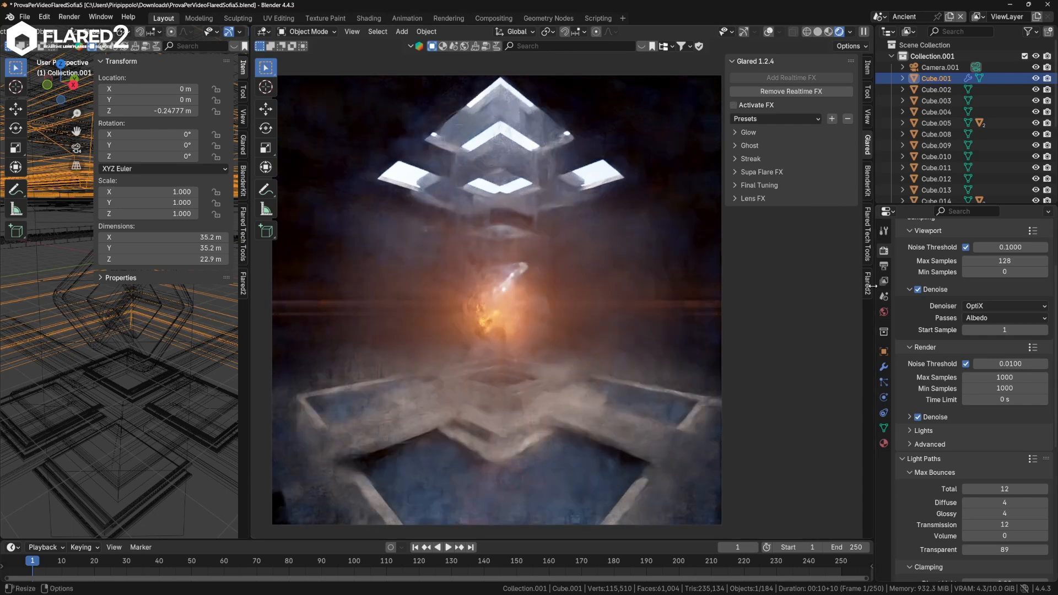
left_click(870, 283)
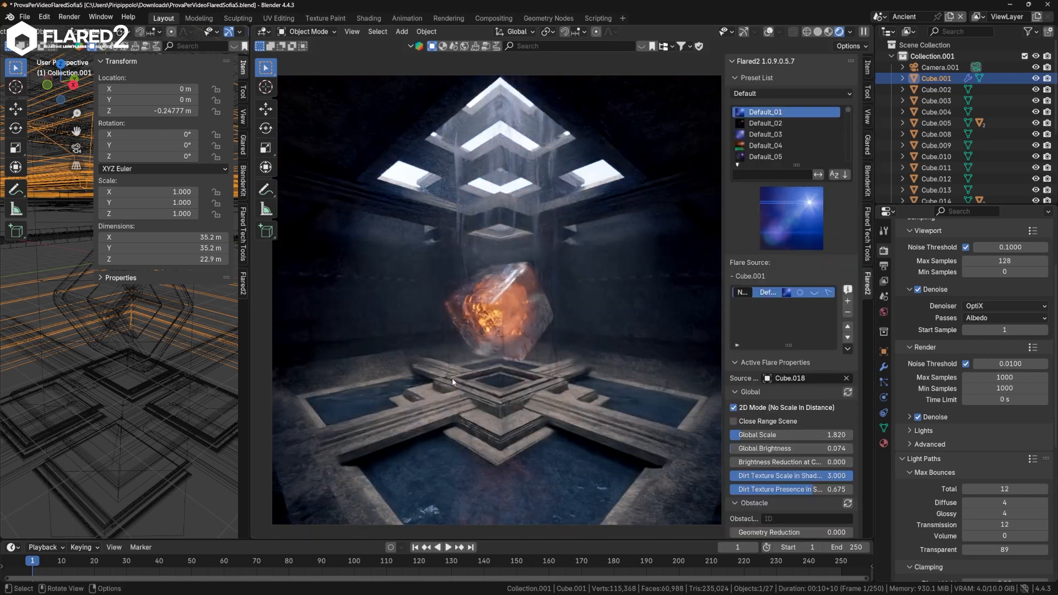
left_click(816, 293)
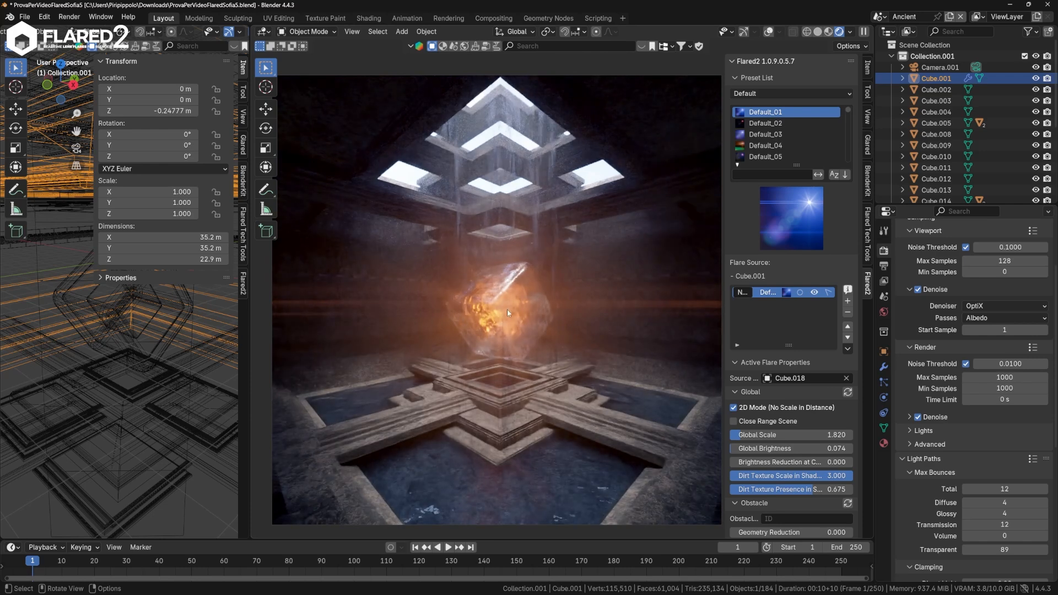
- Reactivate the Glared effects and toggle Vignette and Chromatic Aberration to compare their influence on the image
left_click(868, 145)
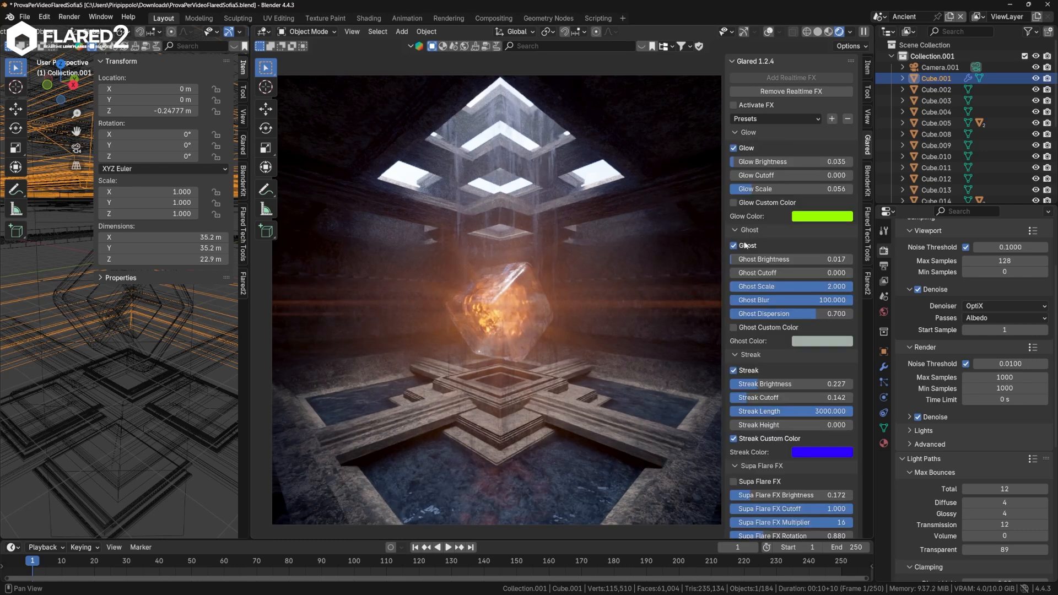
scroll(760, 378, "down", 10)
left_click(734, 474)
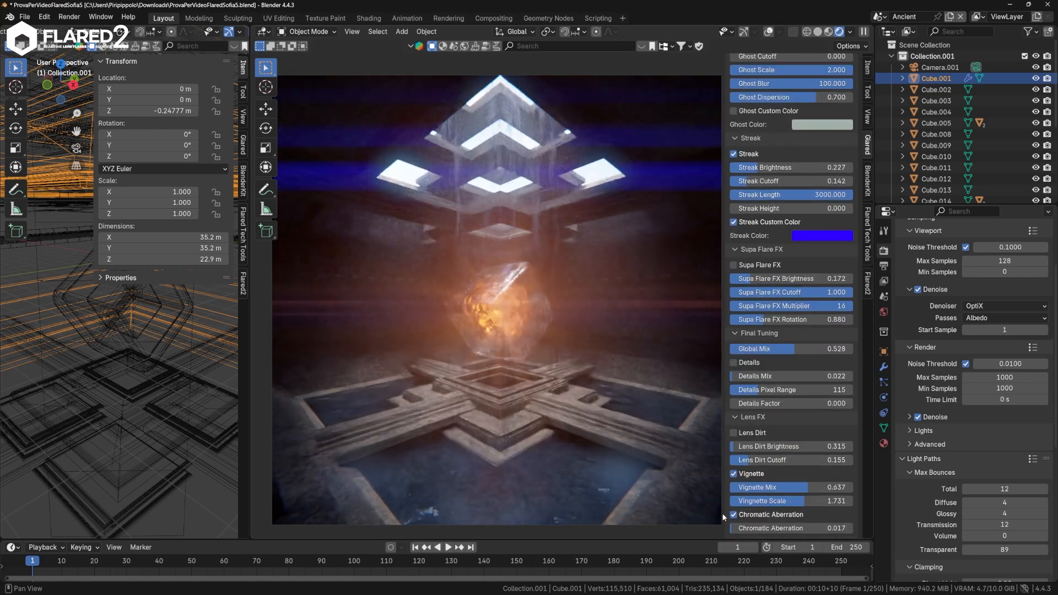
left_click(734, 515)
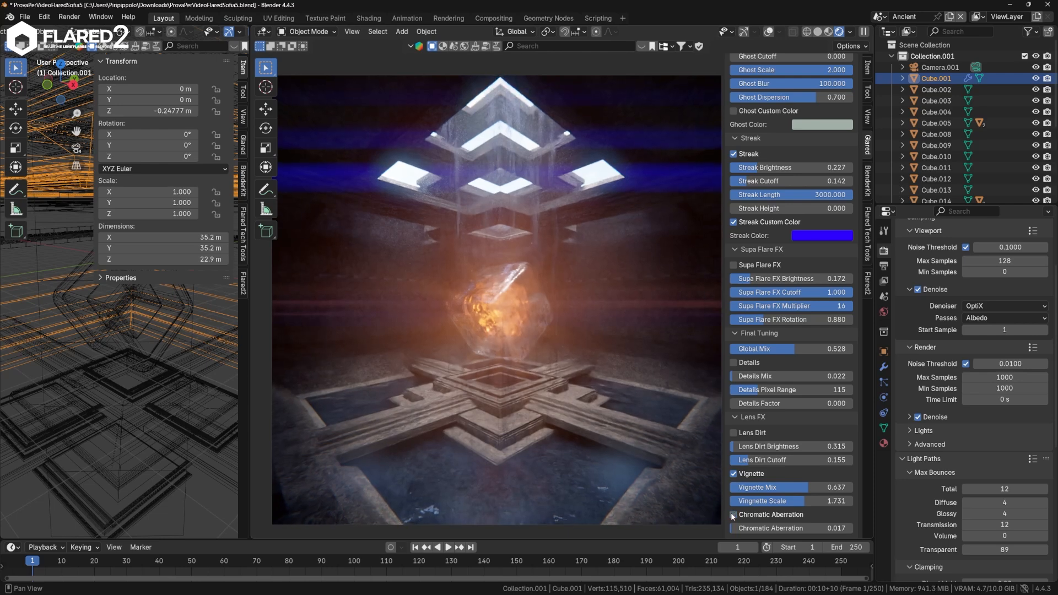
scroll(741, 332, "up", 4)
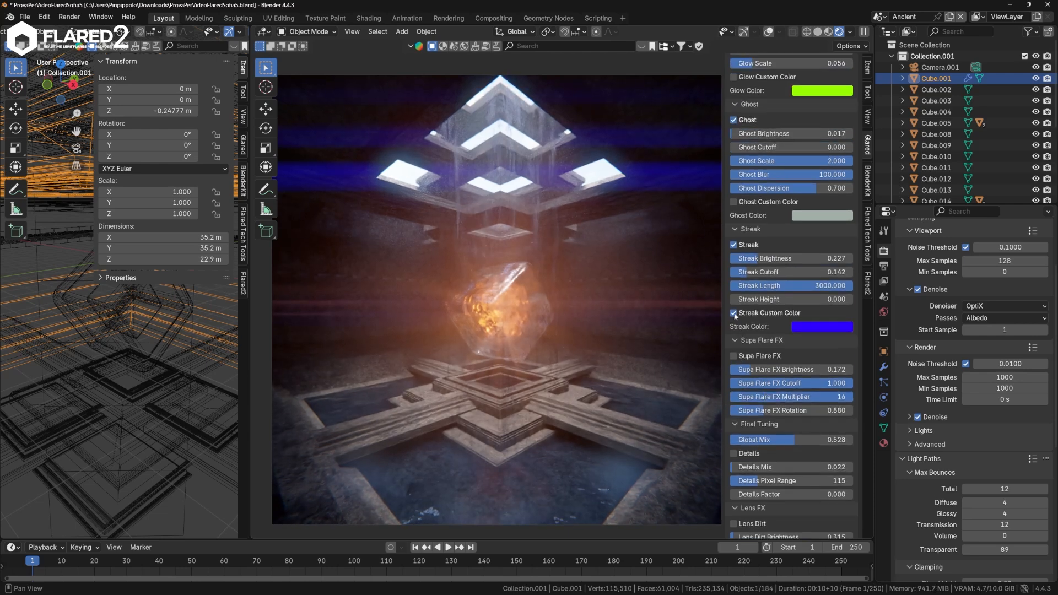
- Toggle the Glared Streak effect for comparison and shift its custom color to a slightly lighter blue
left_click(734, 245)
left_click(734, 245)
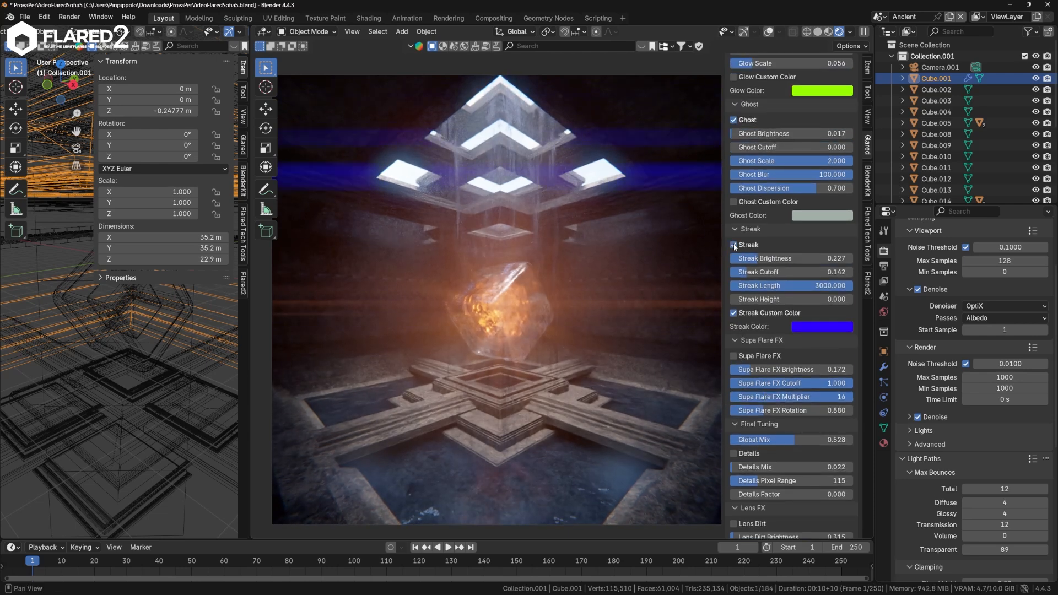
left_click(819, 327)
mouse_move(886, 172)
left_mouse_down()
mouse_move(833, 226)
mouse_move(879, 169)
left_mouse_up()
- Toggle the Glared Glow effect off and back on to compare its influence on the render
scroll(761, 250, "up", 4)
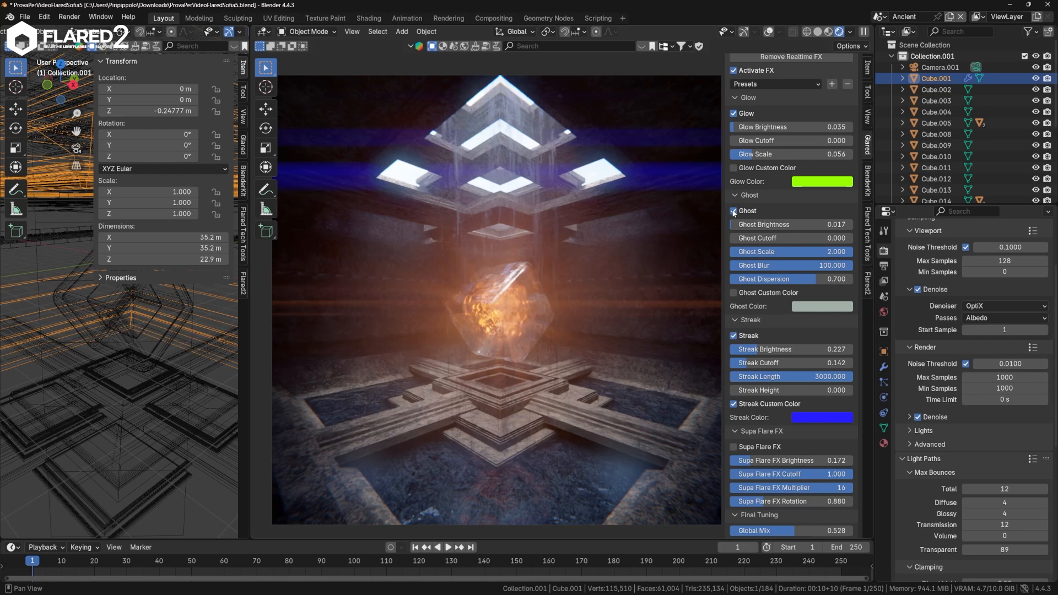
scroll(732, 209, "up", 2)
left_click(734, 148)
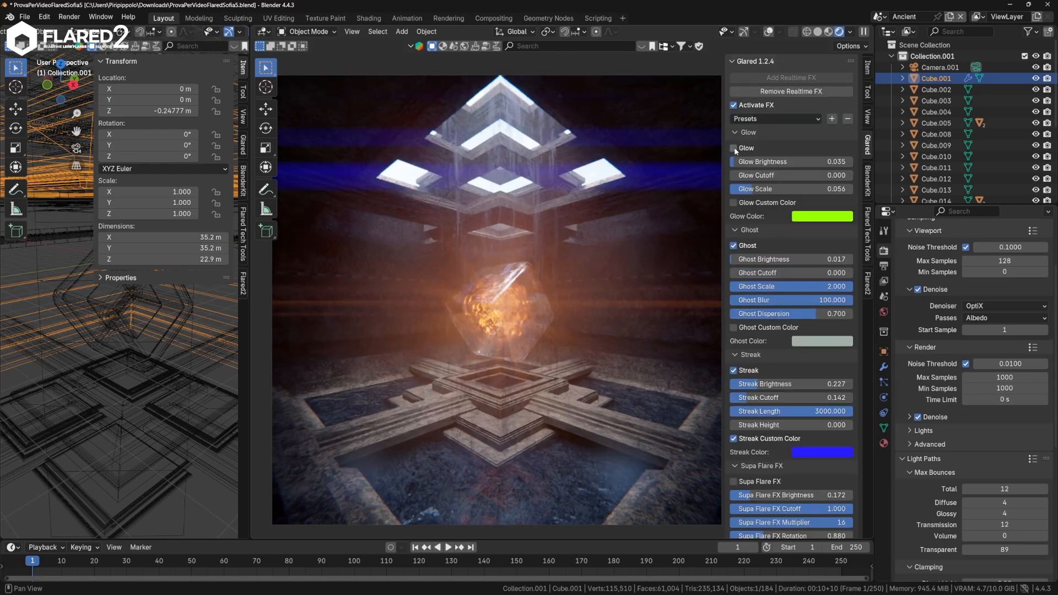
left_click(734, 148)
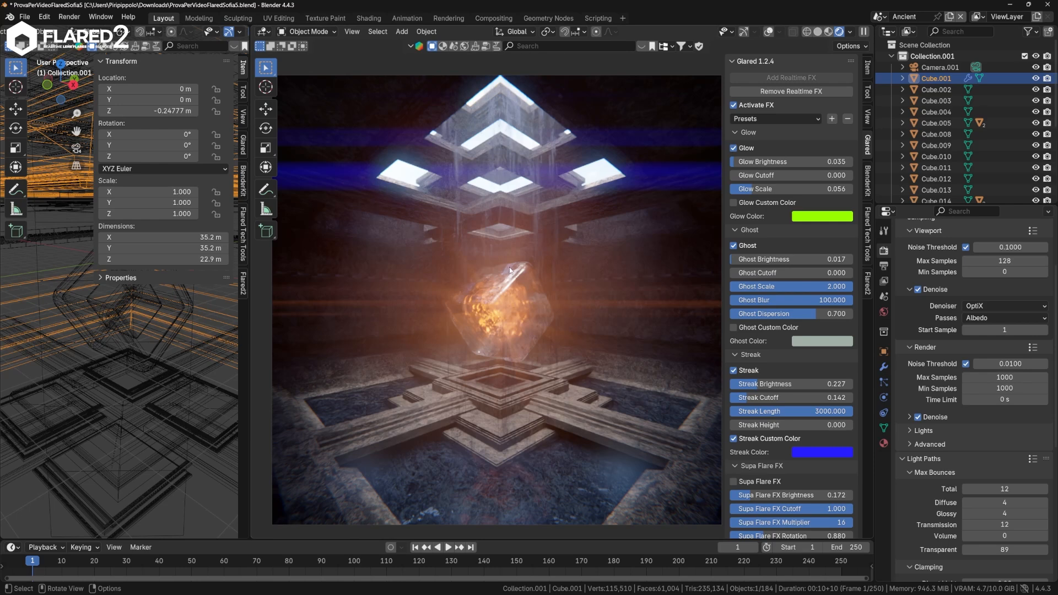
- Copy the Ancient scene's search term from the BlenderKit page in the browser, and start a new default file in Blender
key("alt+Tab")
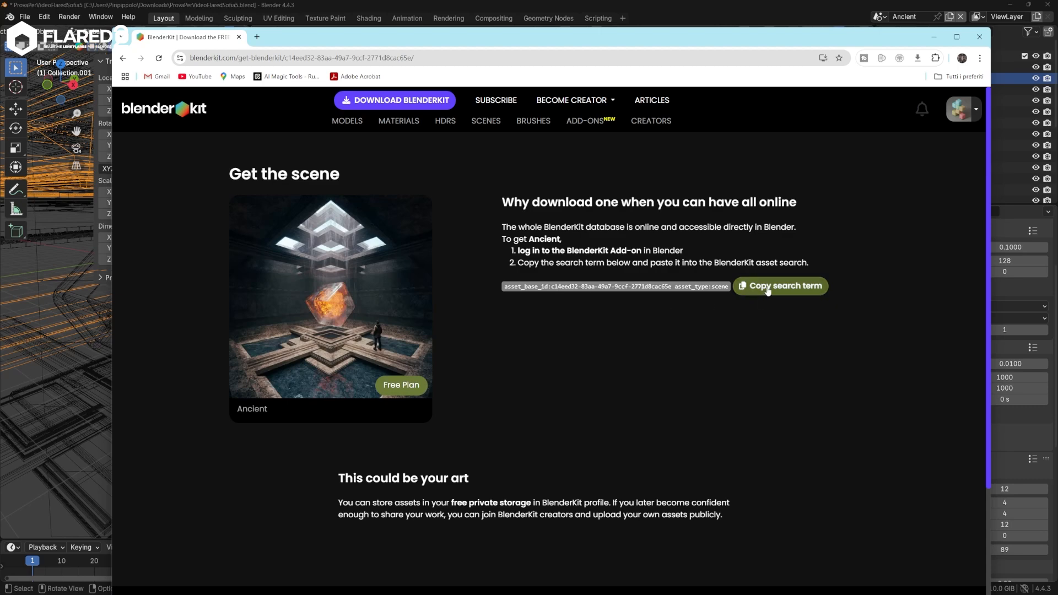
left_click(59, 203)
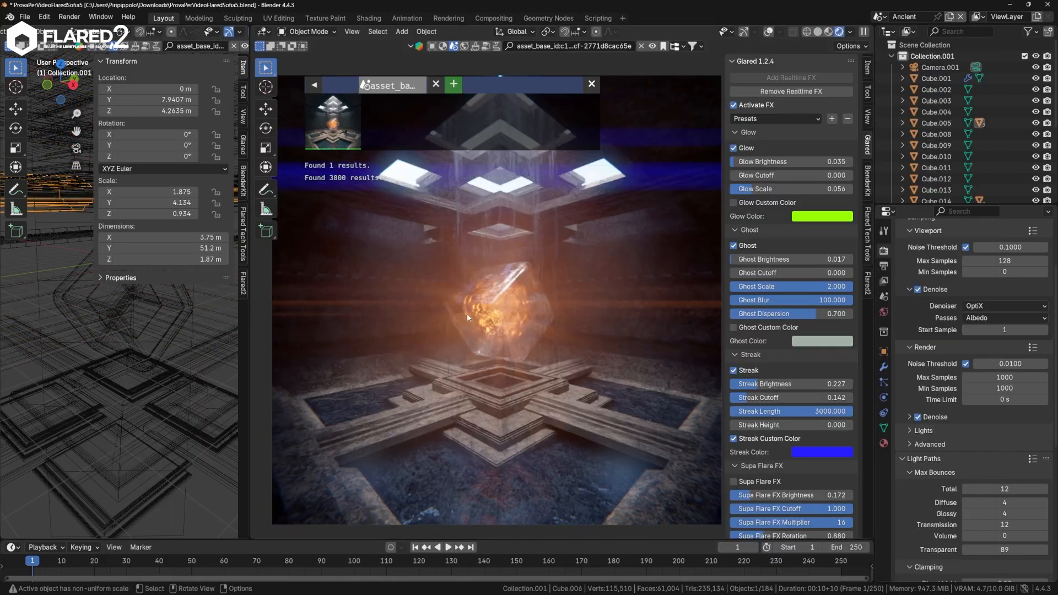
left_click(25, 17)
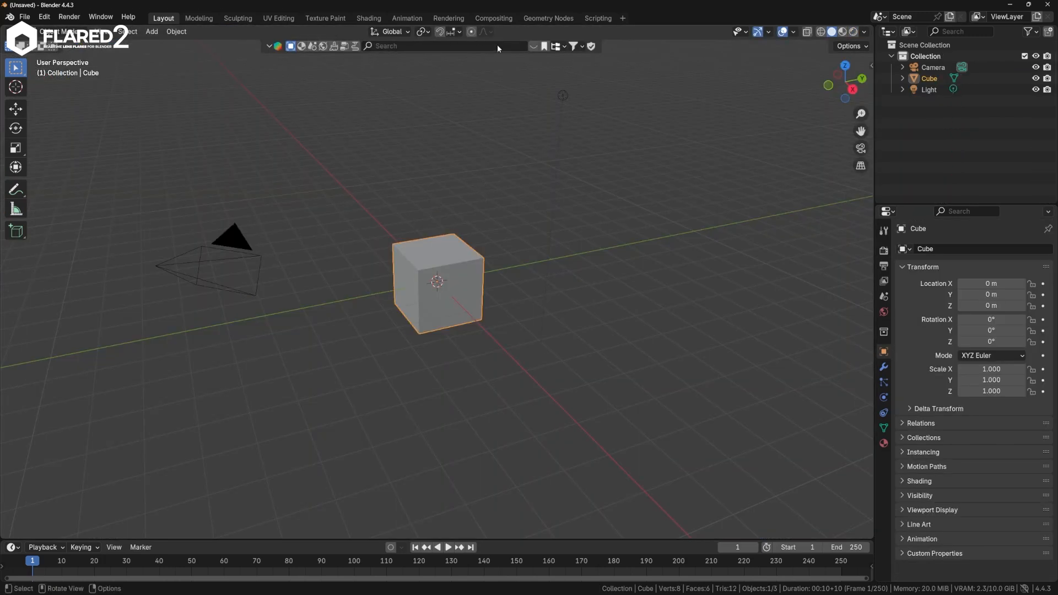
- Search BlenderKit with the copied term, bring the Ancient scene into the file, and close the asset bar
left_click(393, 46)
key("ctrl+v")
key("Return")
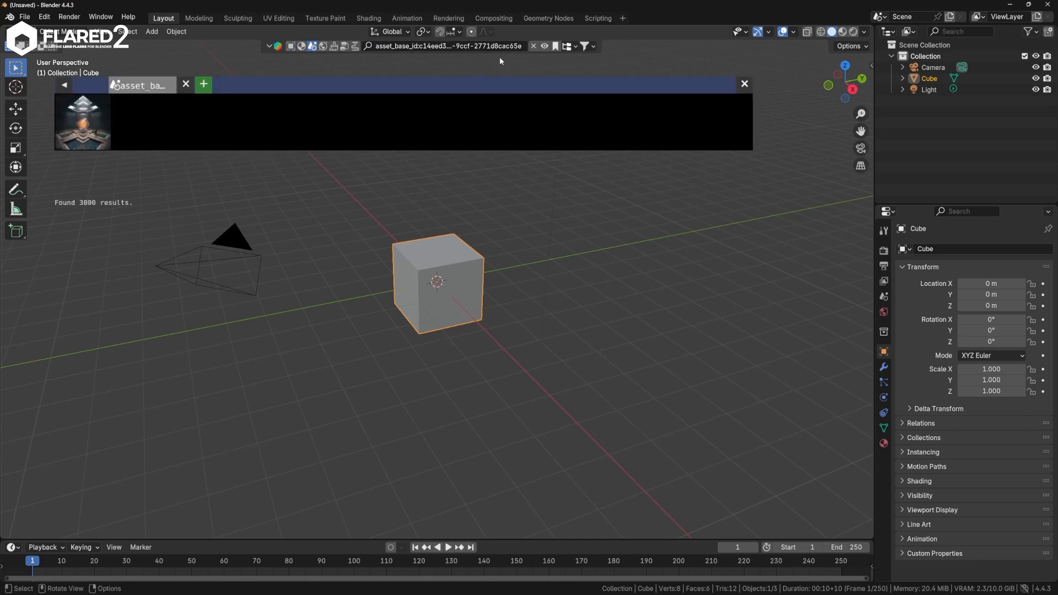
mouse_move(83, 127)
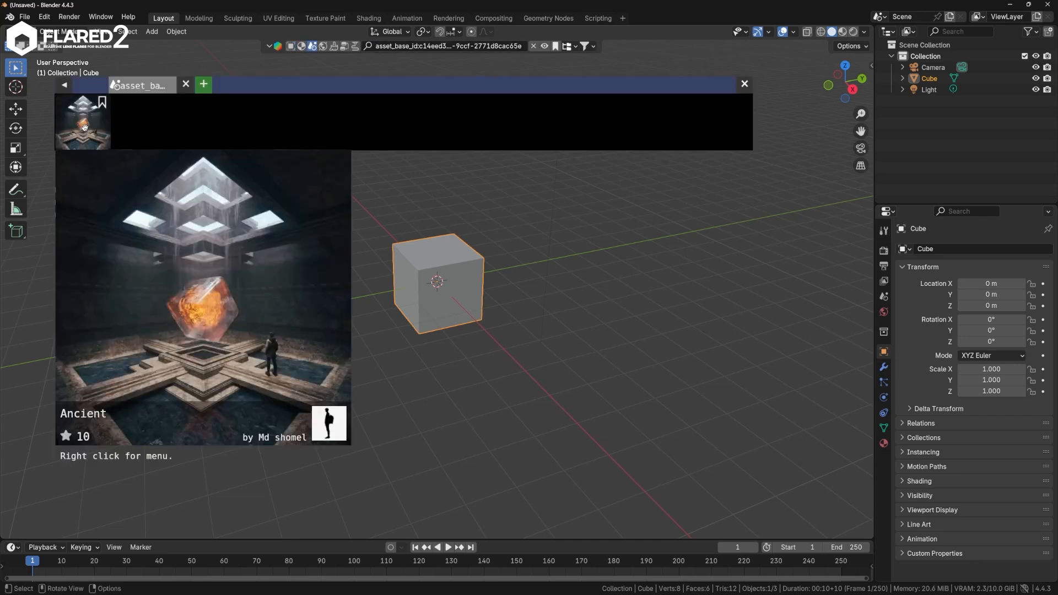
left_click(83, 129)
left_click(86, 162)
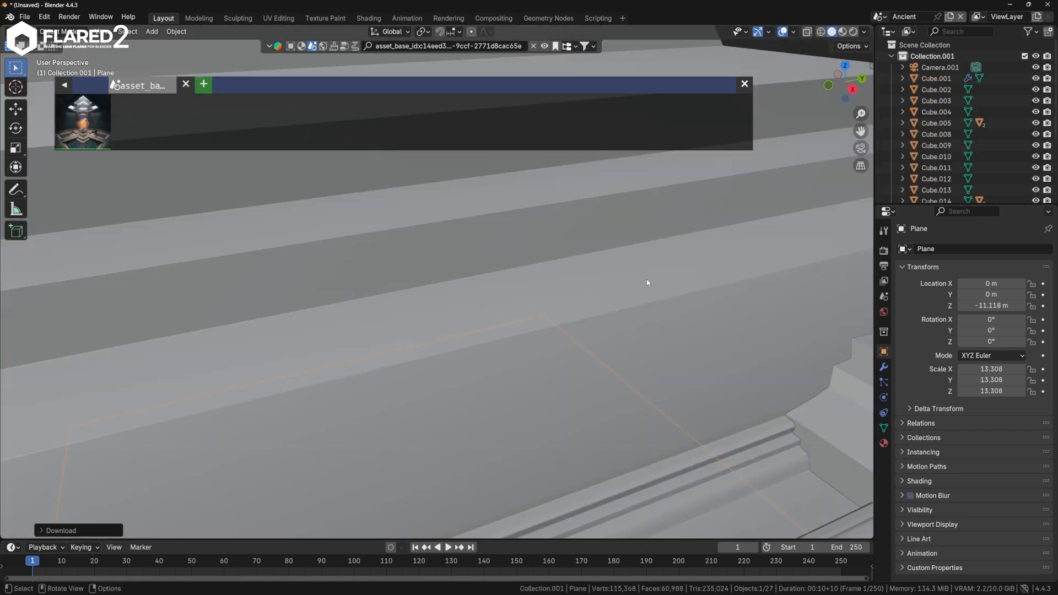
left_click(745, 85)
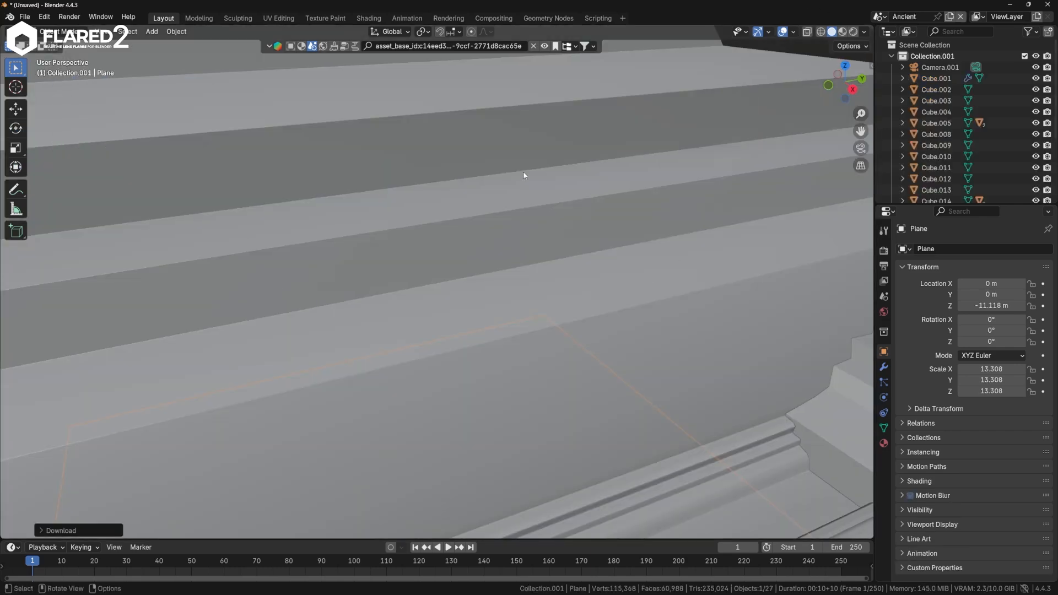
- Show the camera view in rendered shading and enable viewport denoising with the OptiX denoiser
key("KP_0")
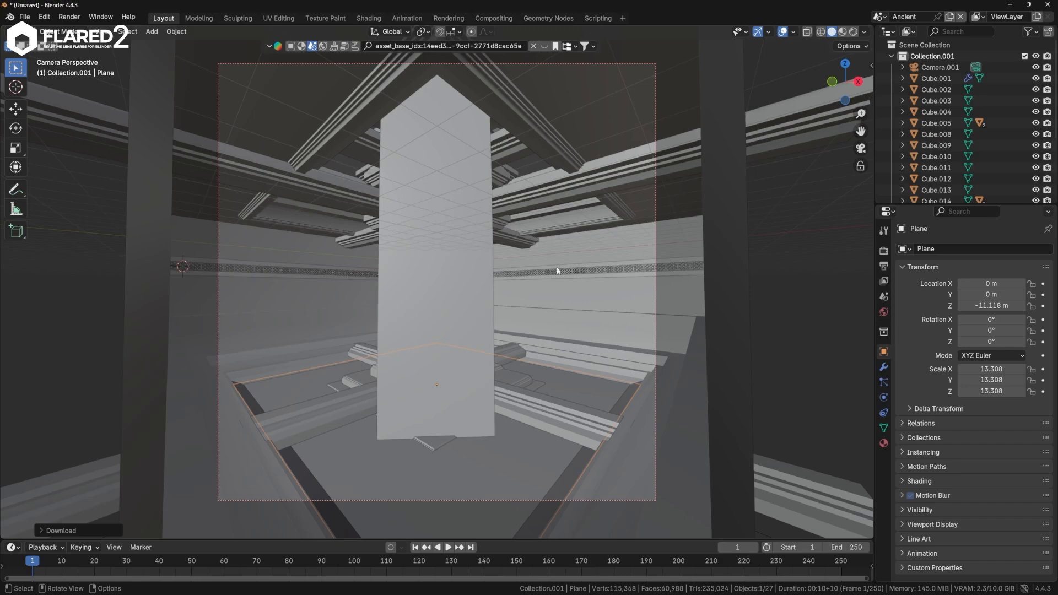
left_click(854, 32)
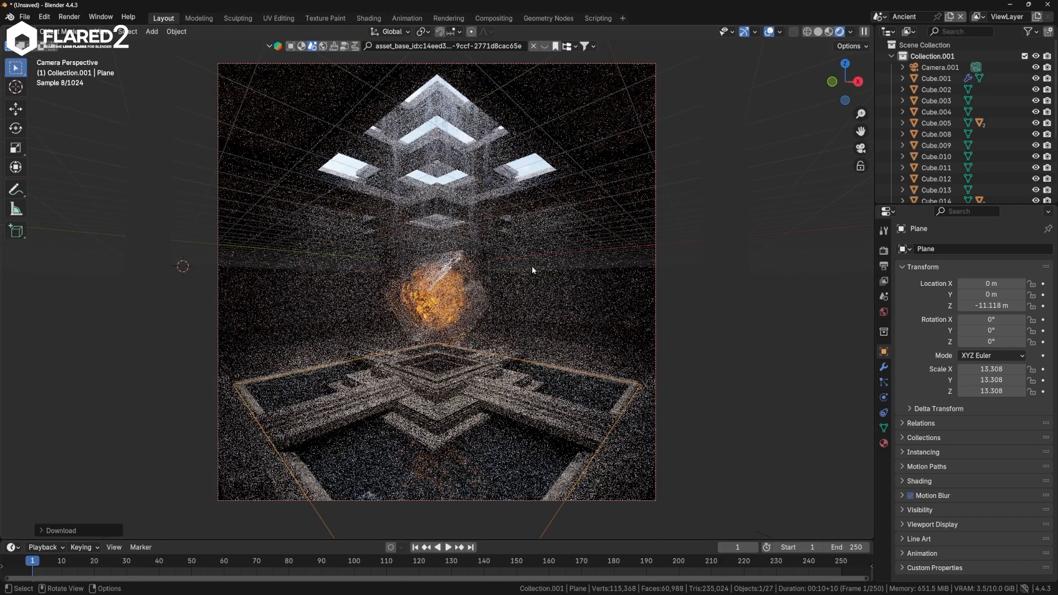
left_click(883, 251)
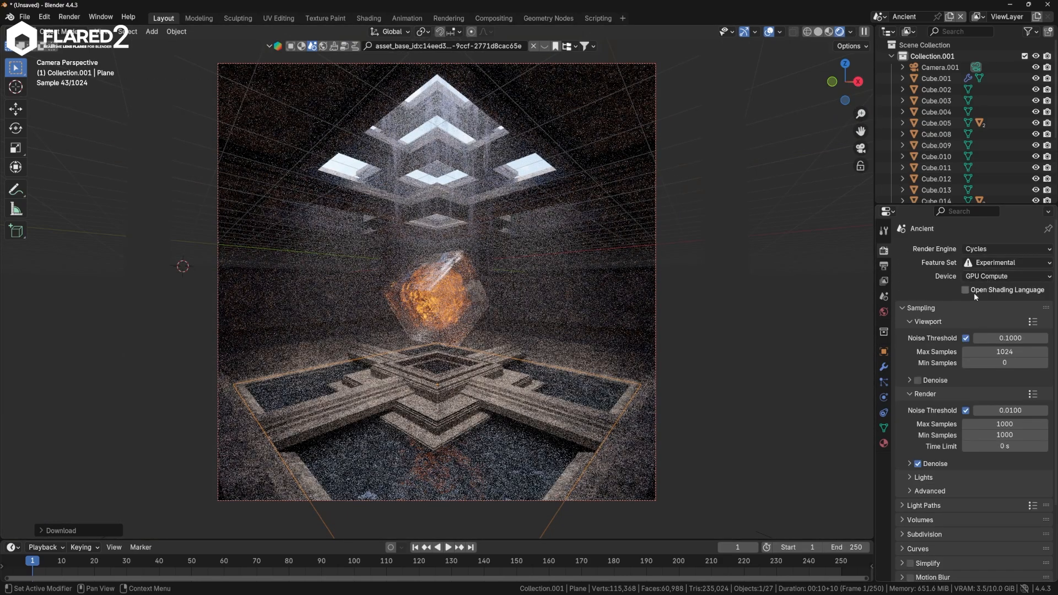
left_click(917, 380)
left_click(907, 381)
left_click(1001, 397)
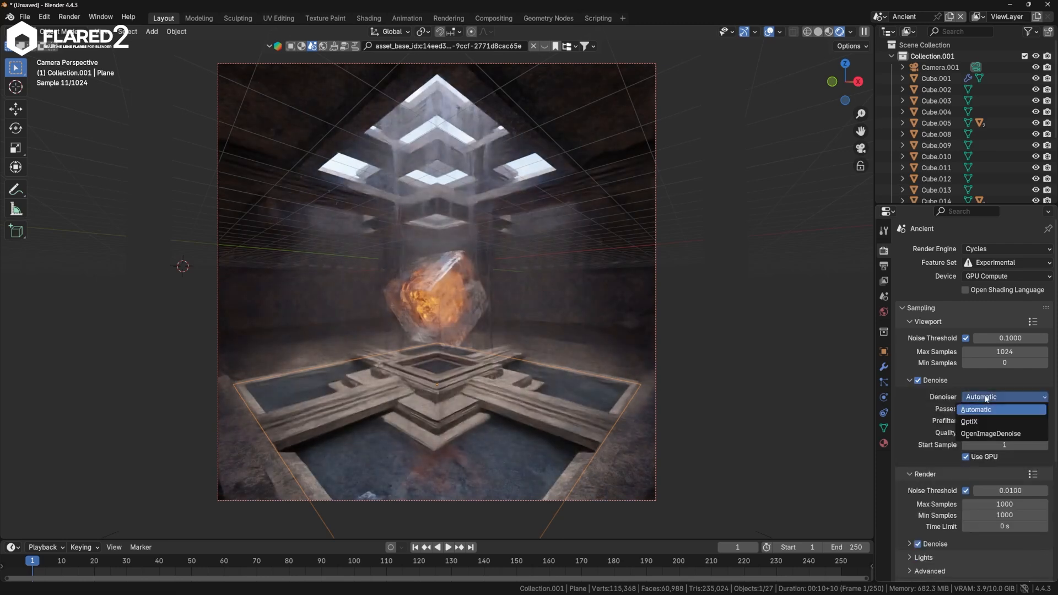
left_click(972, 421)
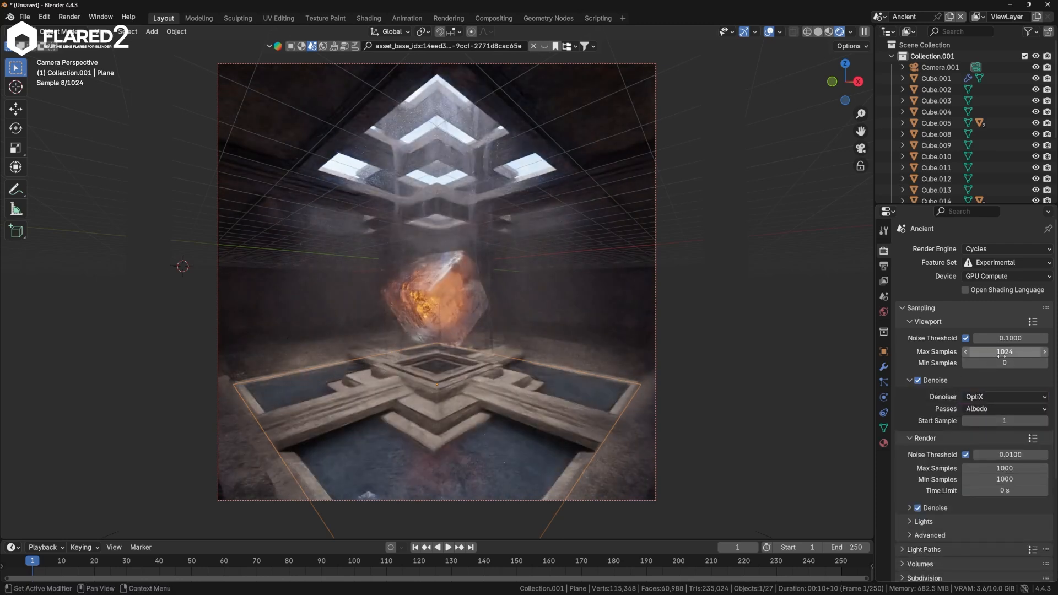
scroll(981, 358, "down", 5)
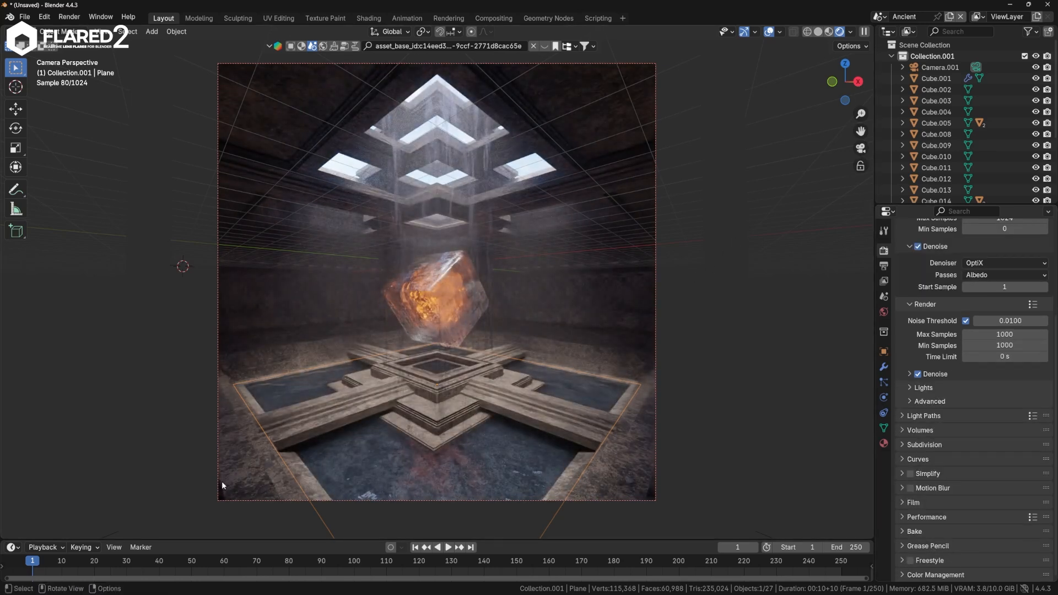
- Split the 3D view into two viewports and show the Flared2 settings in the rendered one
mouse_move(4, 538)
left_mouse_down()
mouse_move(49, 397)
mouse_move(165, 309)
mouse_move(249, 287)
mouse_move(272, 298)
left_mouse_up()
scroll(694, 378, "up", 2)
middle_click_drag(695, 378, 677, 383, "shift")
key("n")
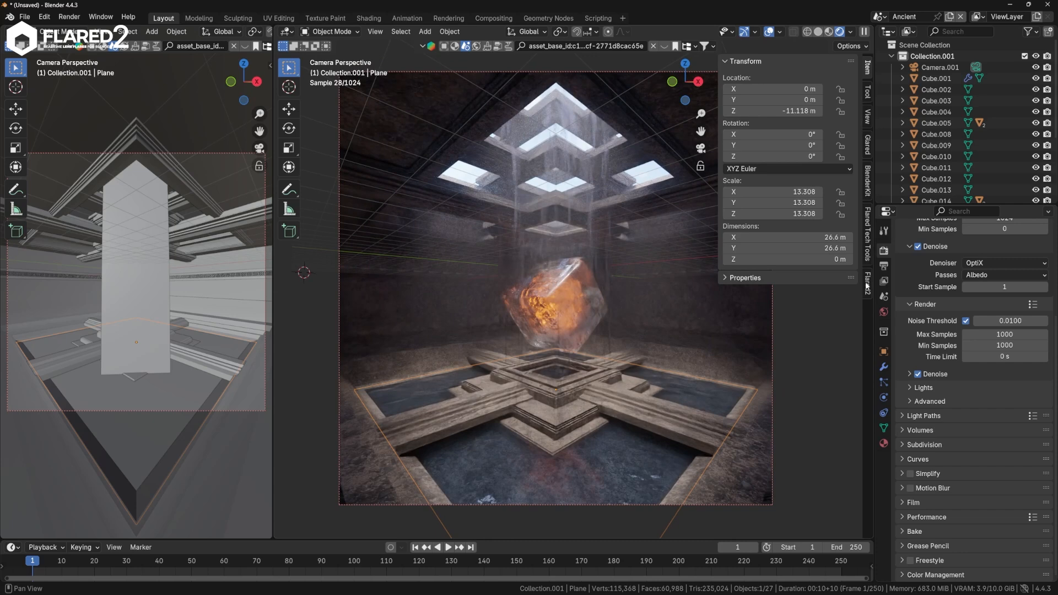
left_click(867, 284)
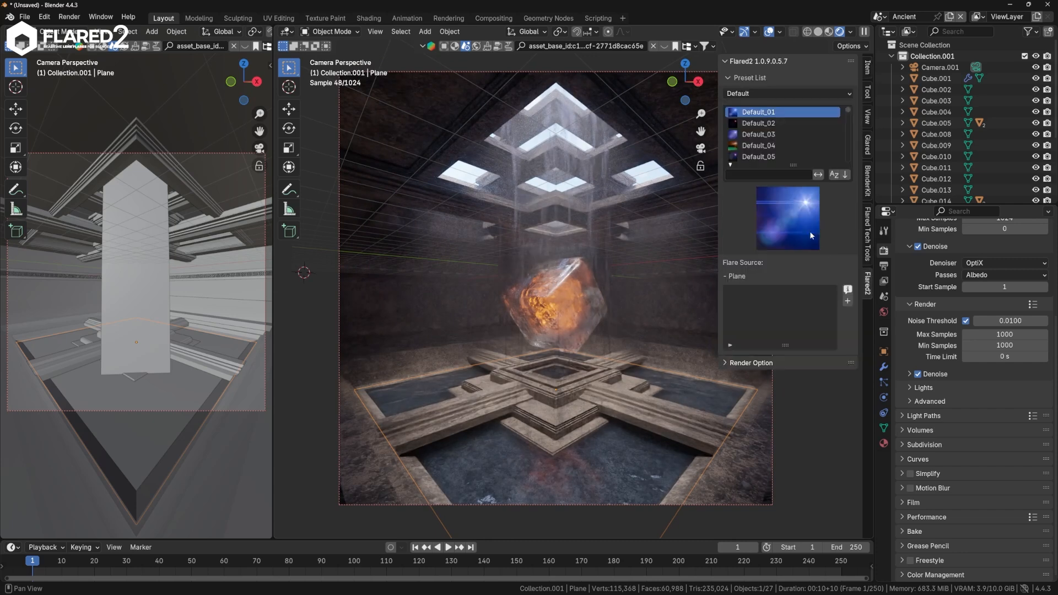
- Turn on X-ray display in the solid viewport and select the crystal object Cube.019 inside the building
mouse_move(110, 322)
middle_mouse_down()
mouse_move(122, 306)
mouse_move(125, 329)
middle_mouse_up()
scroll(125, 329, "up", 1)
scroll(212, 33, "down", 10)
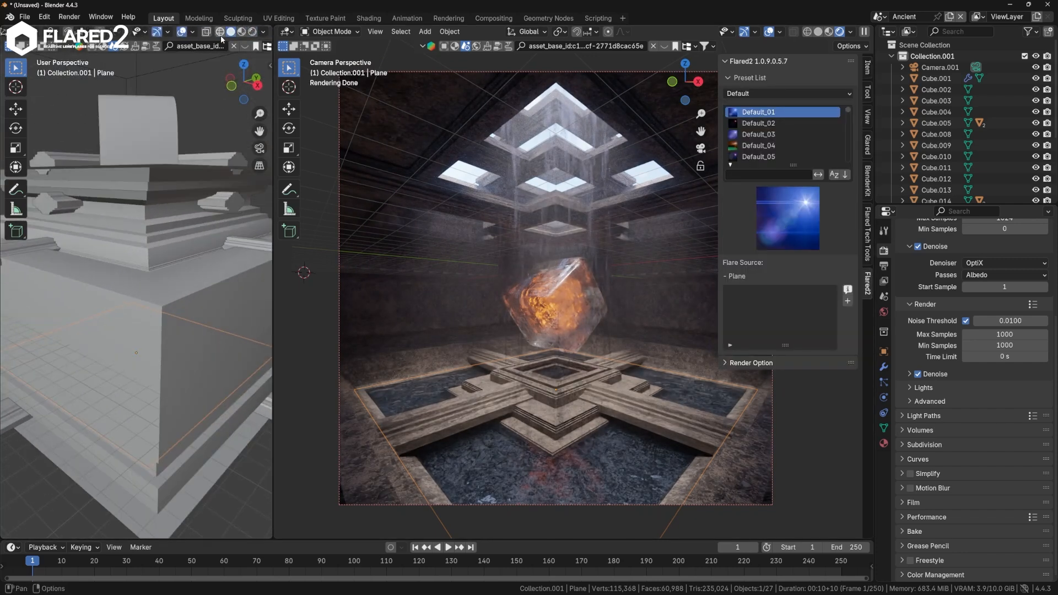
left_click(206, 33)
middle_click_drag(140, 346, 152, 305)
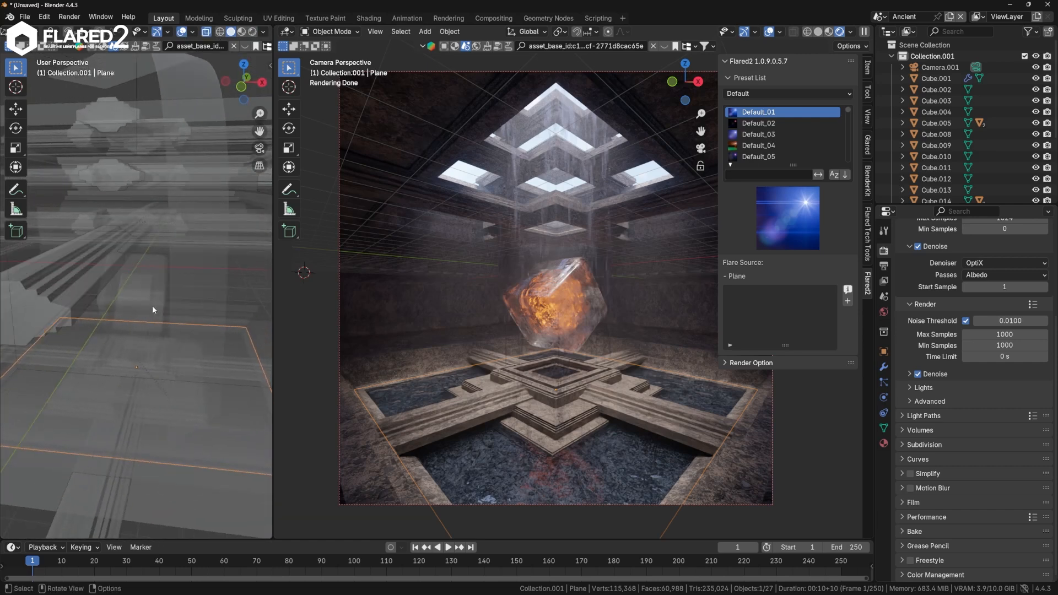
left_click(151, 304)
left_click(138, 298)
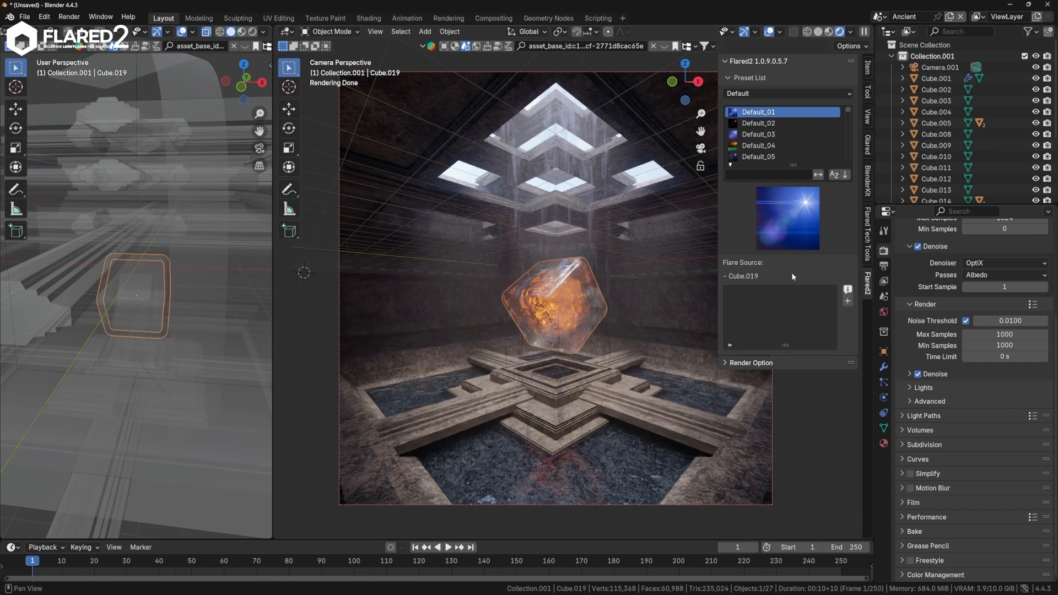
- Add a lens flare with the Default_01 preset to the crystal object Cube.019
left_click(849, 301)
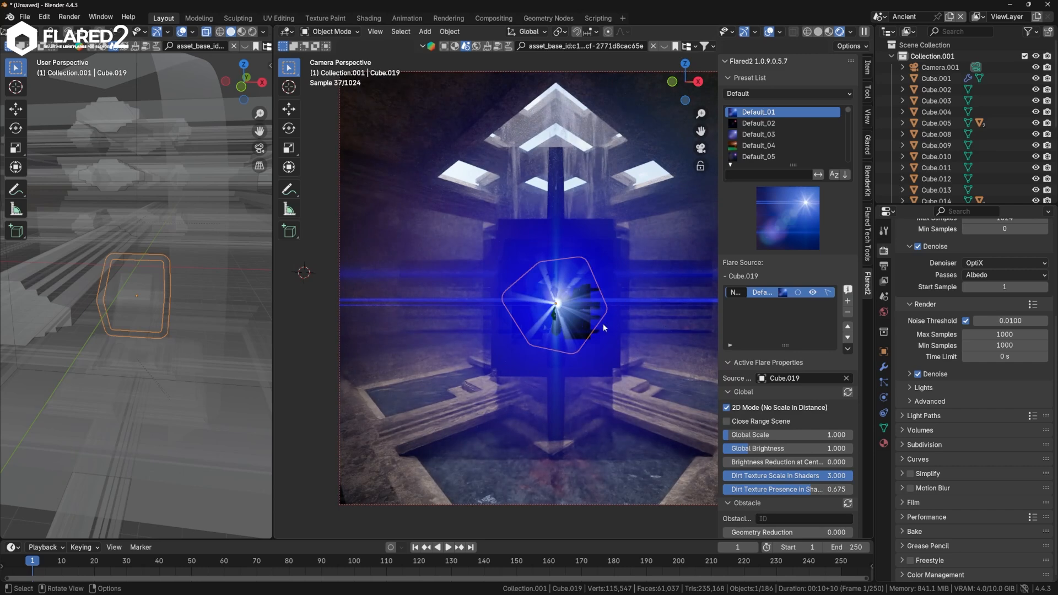
scroll(985, 266, "up", 5)
scroll(984, 267, "down", 5)
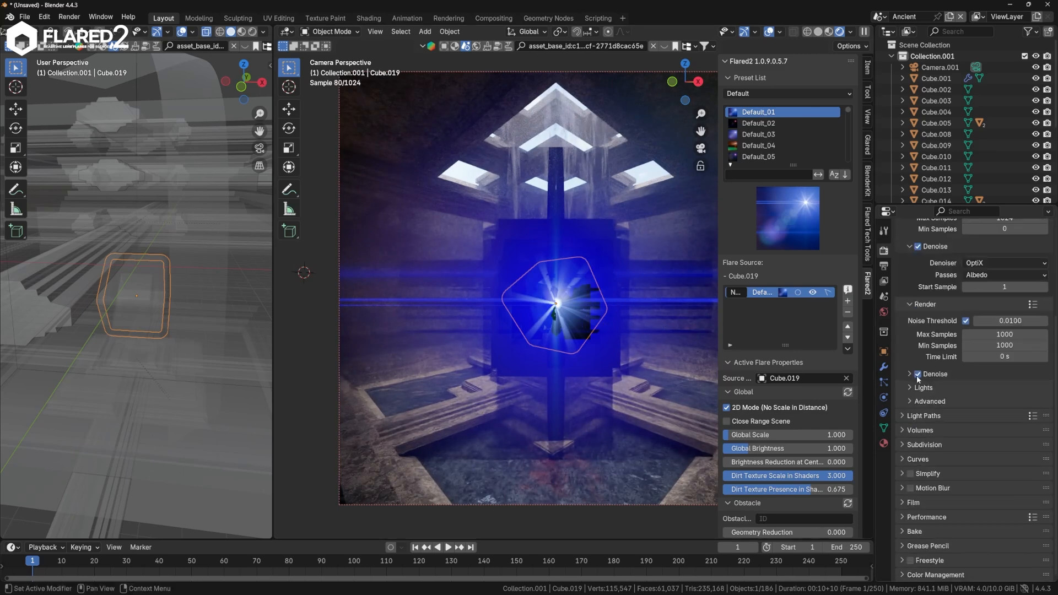
- Set the Transparent max bounces in the render's Light Paths settings to 50
left_click(915, 416)
scroll(937, 408, "down", 2)
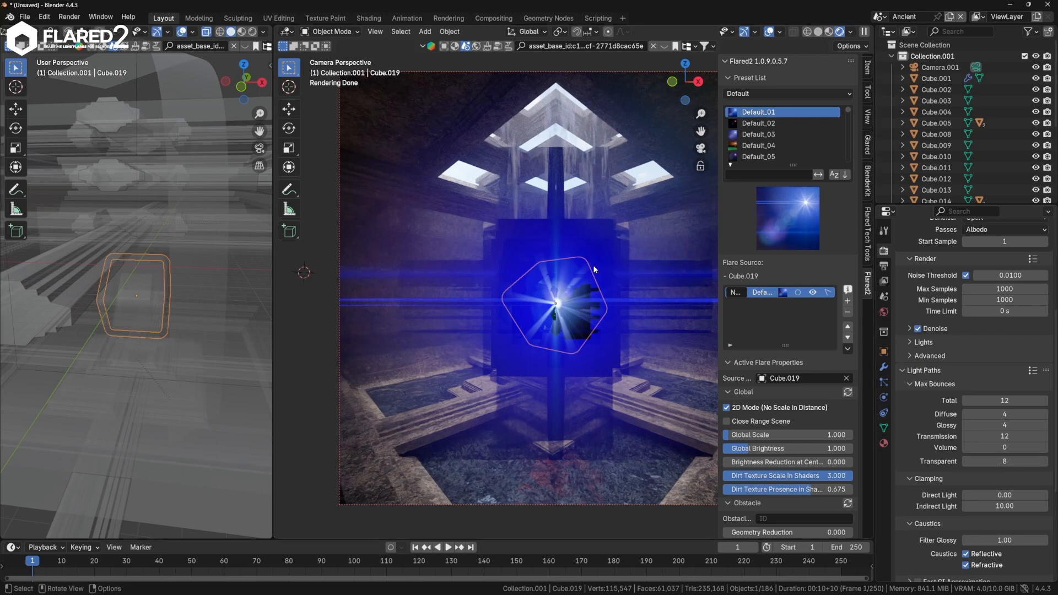
left_click_drag(996, 460, 1035, 459)
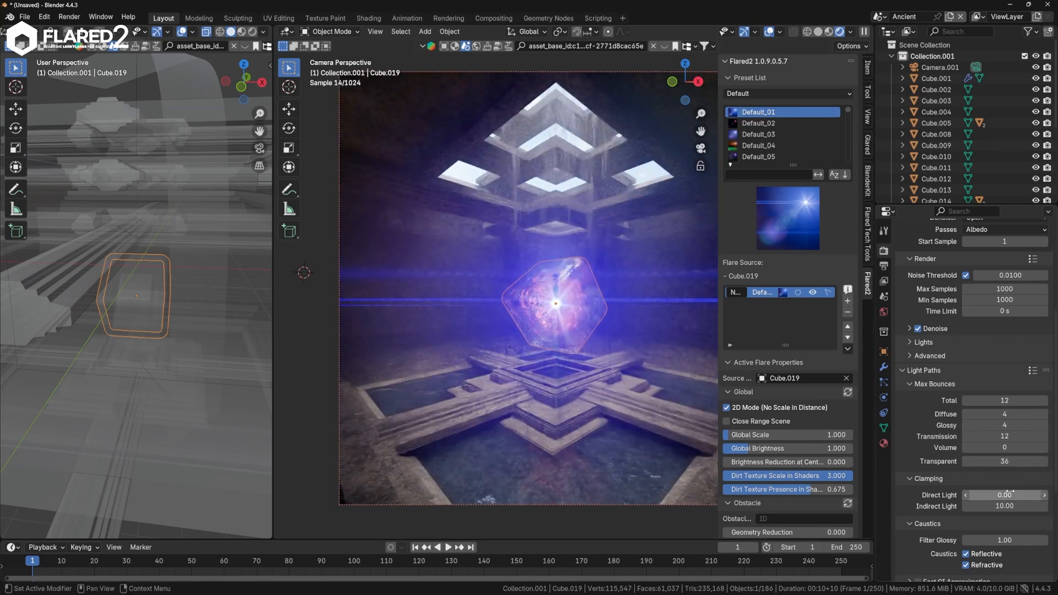
left_click(997, 462)
type("50")
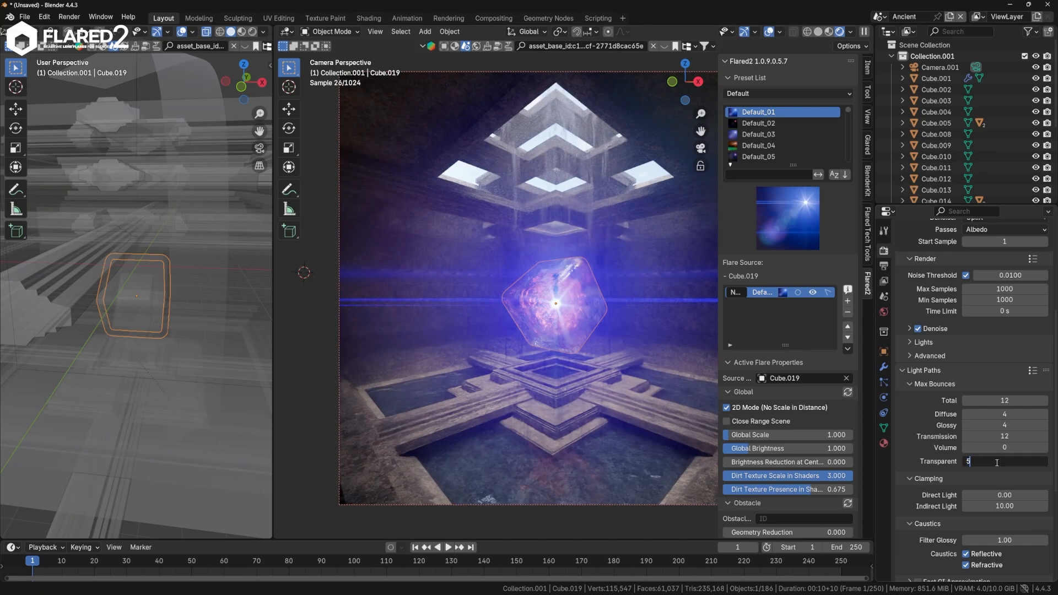
key("Return")
scroll(784, 378, "down", 4)
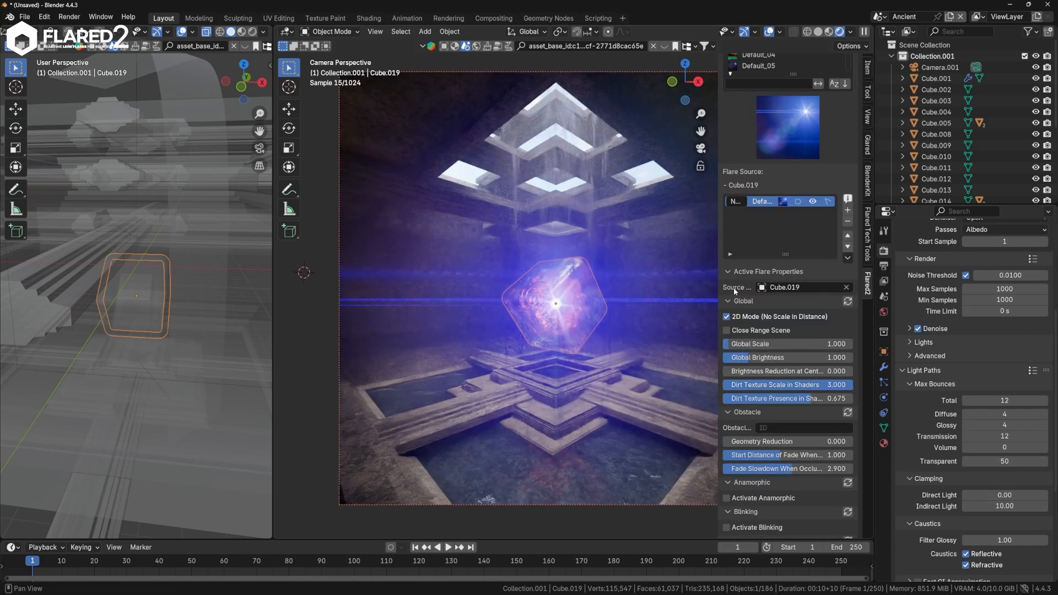
- Turn off the Lens Dirt and Starburst elements of the Cube.019 flare
left_click_drag(728, 302, 735, 542)
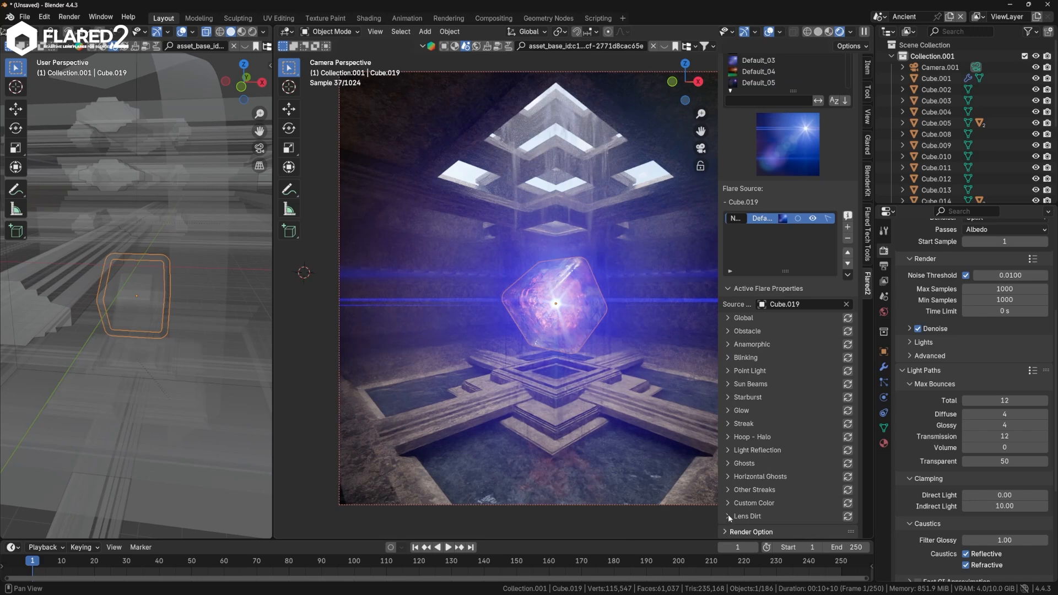
left_click(729, 516)
left_click(727, 445)
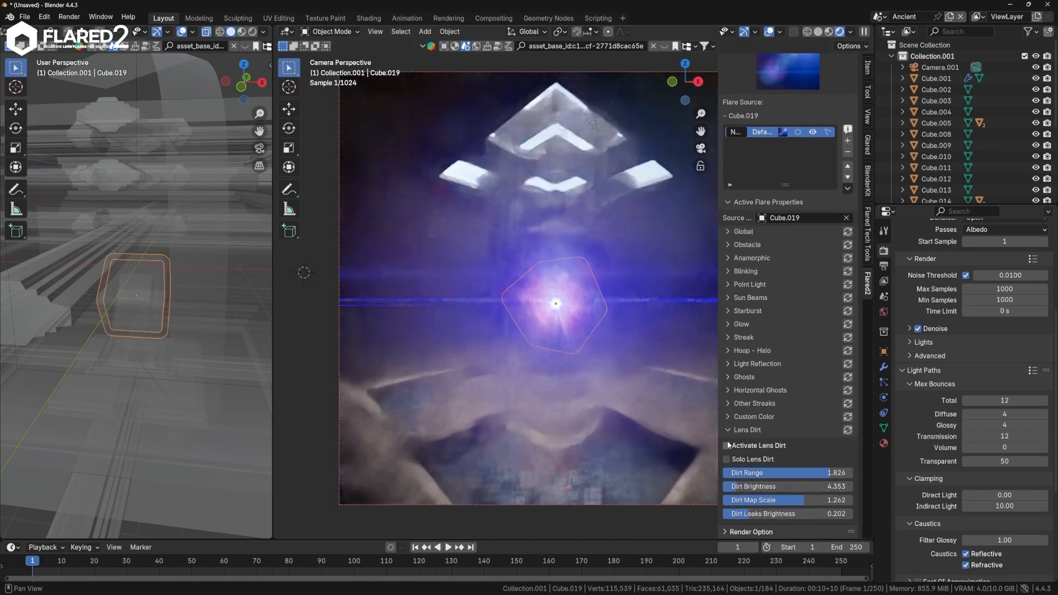
left_click(729, 430)
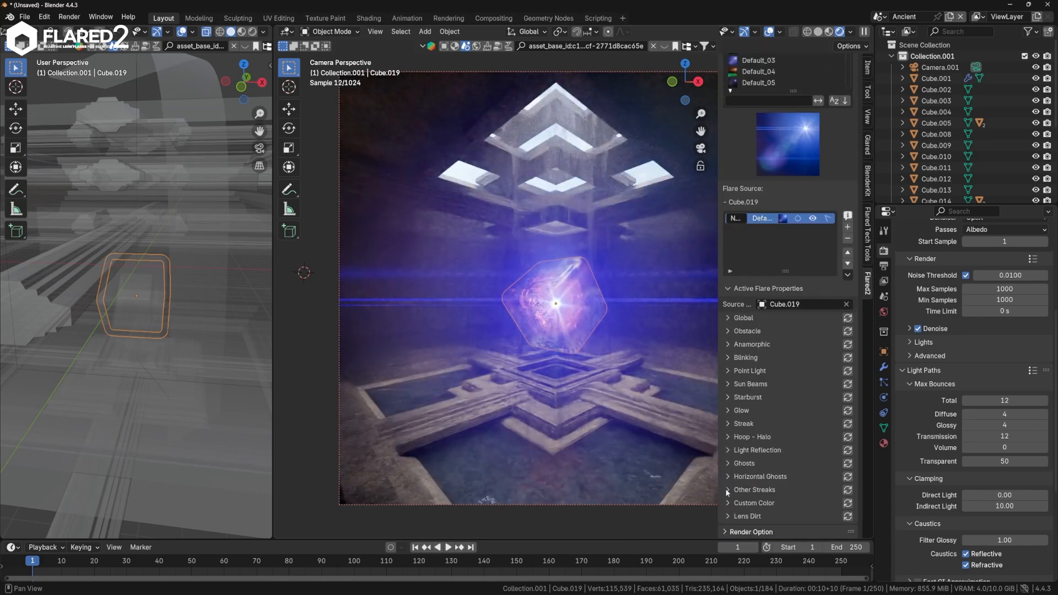
left_click(728, 397)
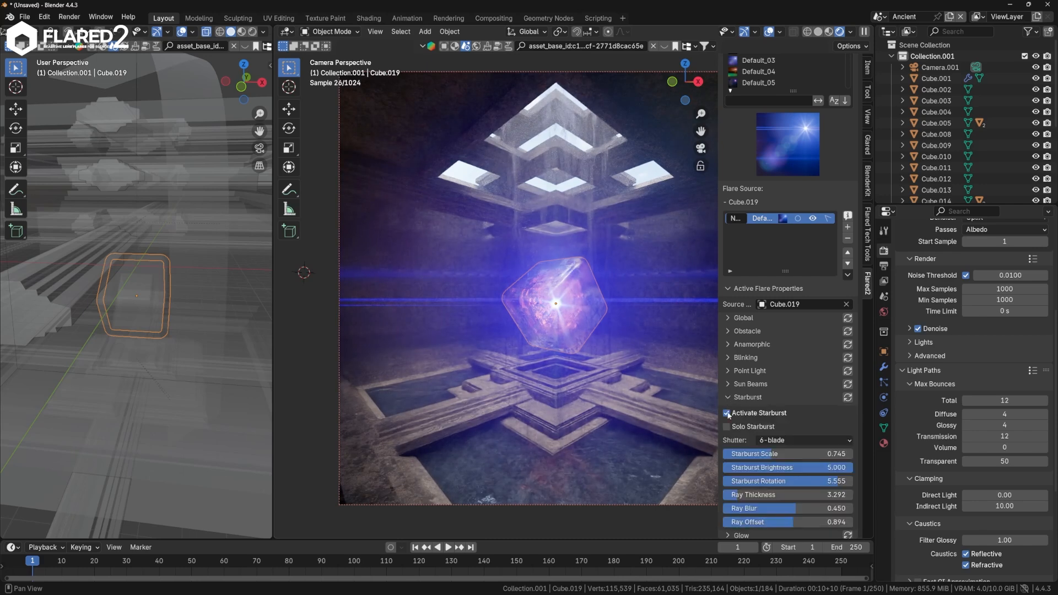
left_click(727, 413)
left_click(728, 397)
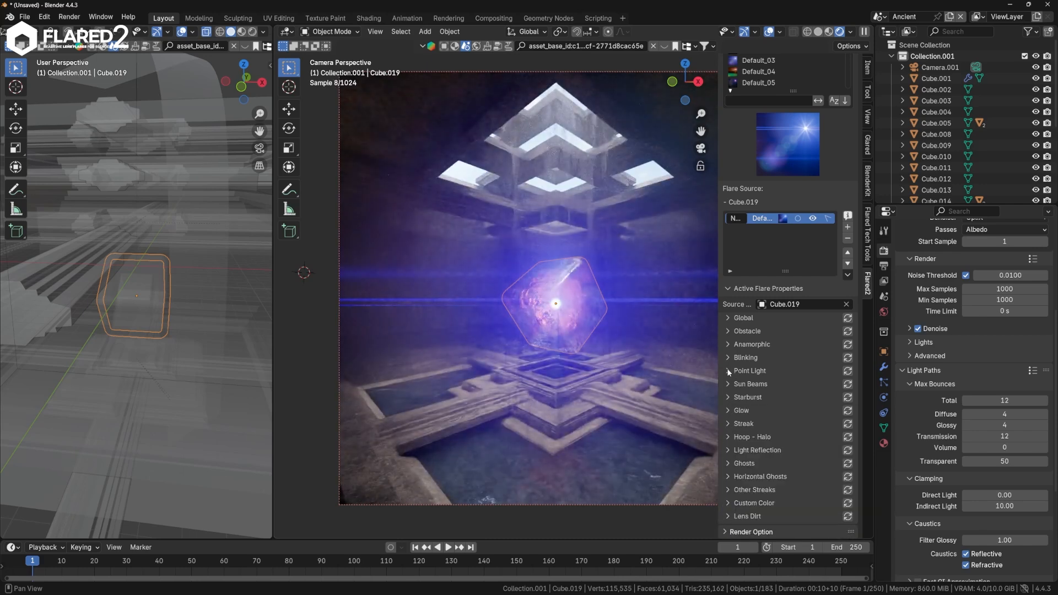
- Set the flare's point light scale to 8.074 and deactivate the Point Light element
left_click(729, 371)
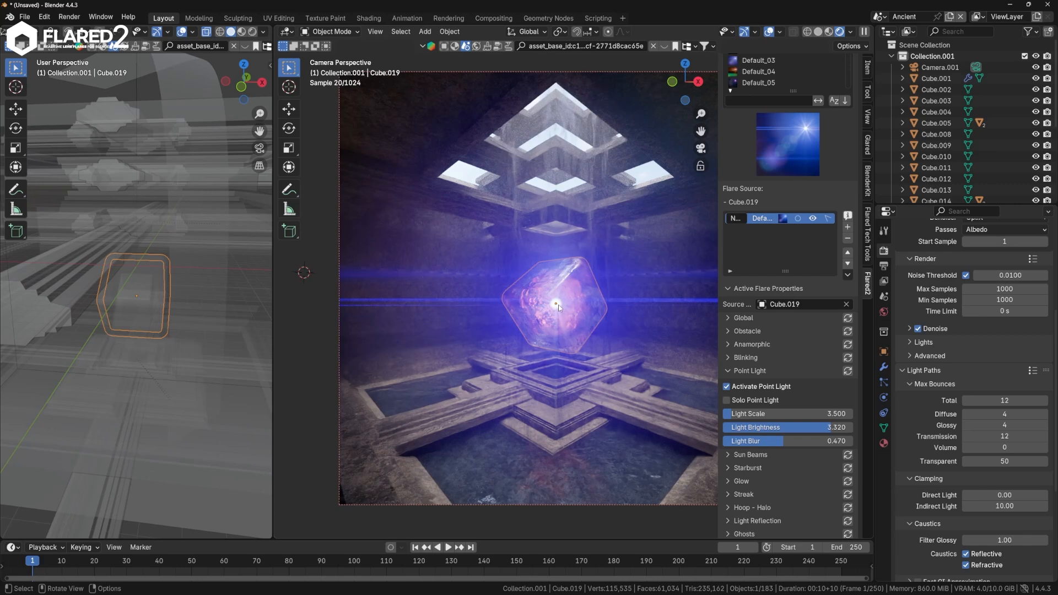
mouse_move(777, 413)
left_mouse_down()
mouse_move(802, 414)
mouse_move(771, 413)
left_mouse_up()
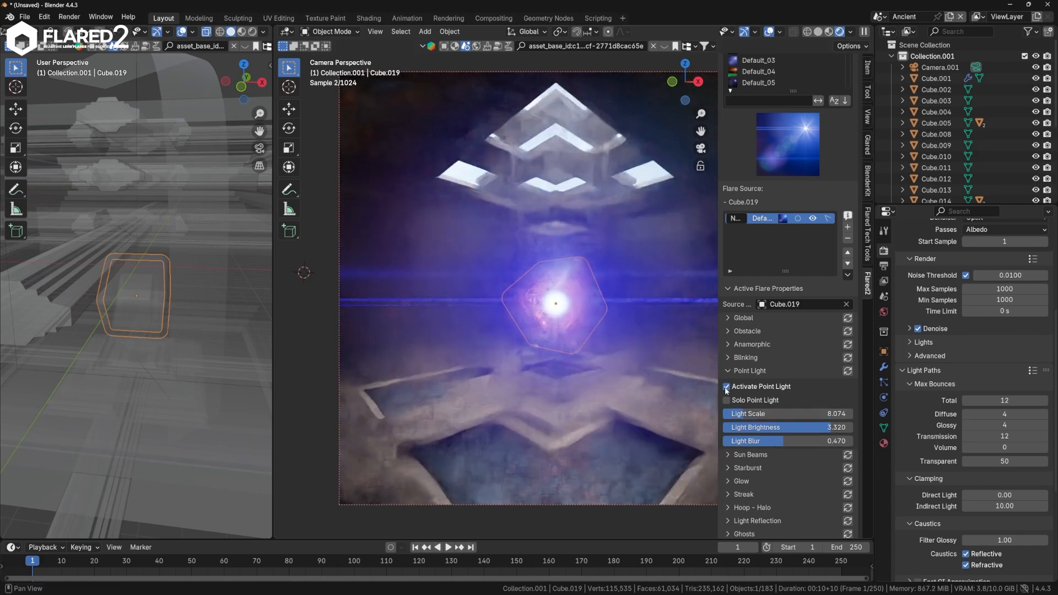
left_click(727, 387)
left_click(729, 372)
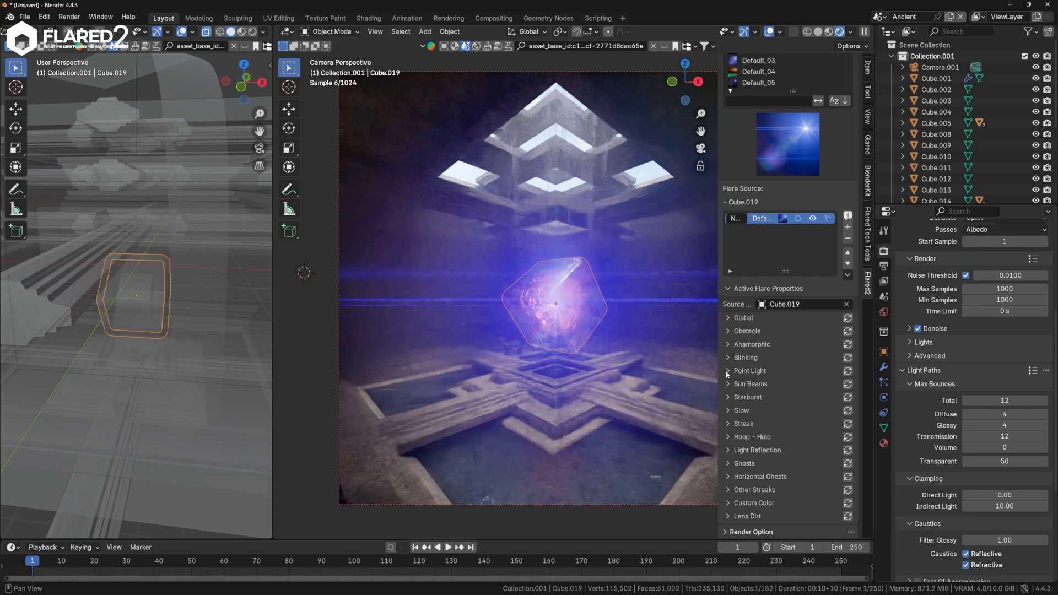
- Set the flare's ghost scale to 51.063 and deactivate the Ghosts element
left_click(729, 462)
scroll(736, 450, "down", 3)
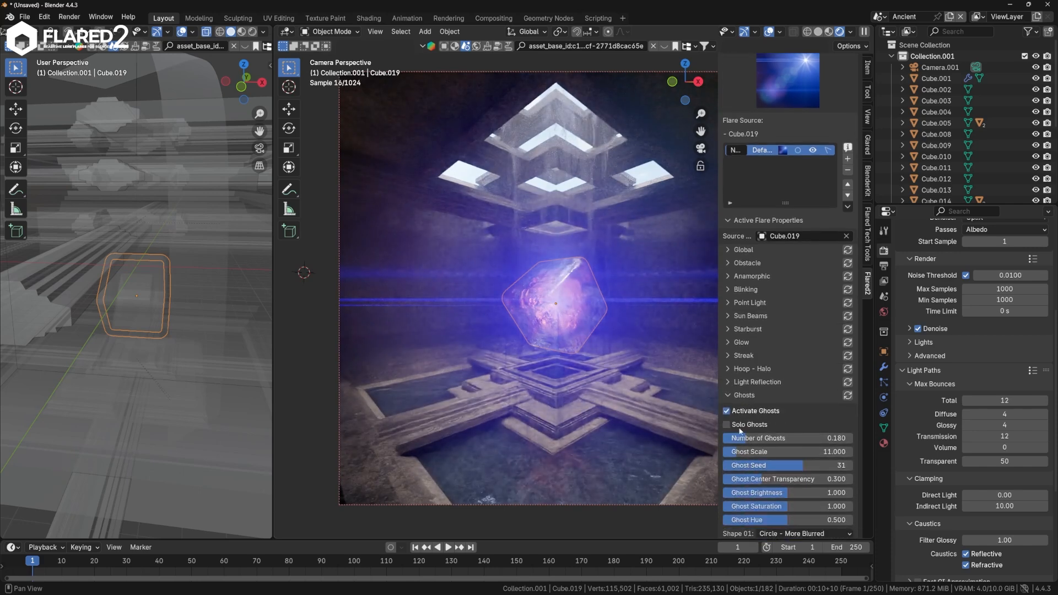
left_click_drag(745, 451, 763, 450)
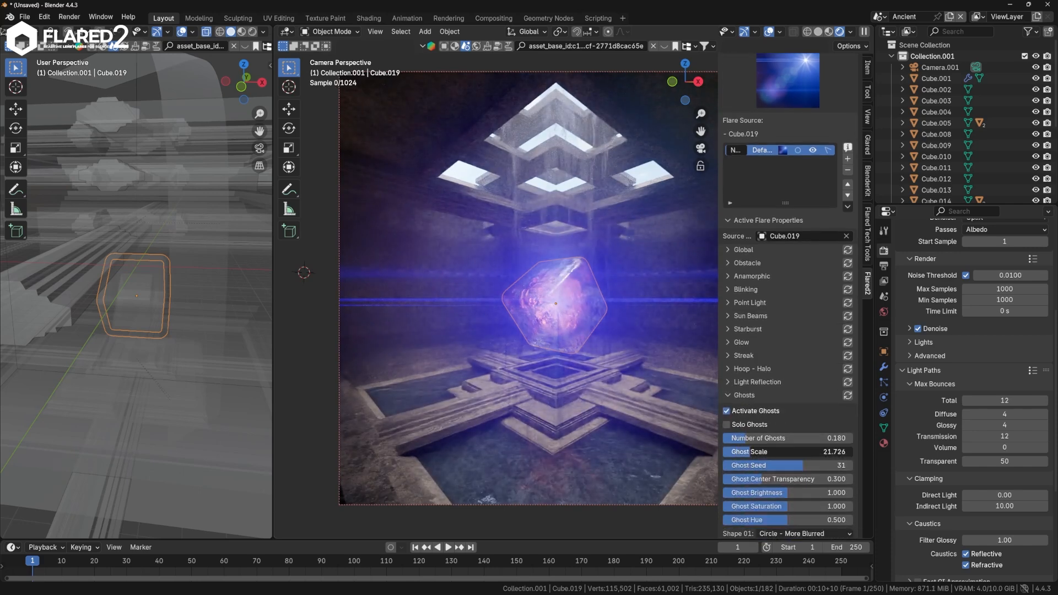
left_click(726, 412)
scroll(727, 462, "up", 1)
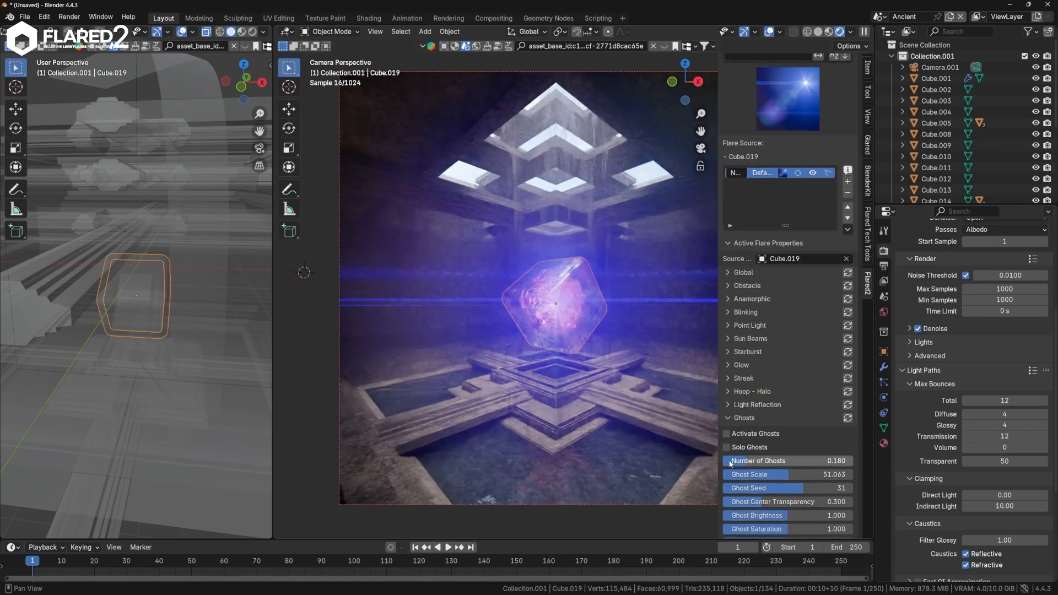
left_click(729, 421)
- Turn off the flare's Horizontal Ghosts, Light Reflection and Hoop - Halo elements
left_click(730, 476)
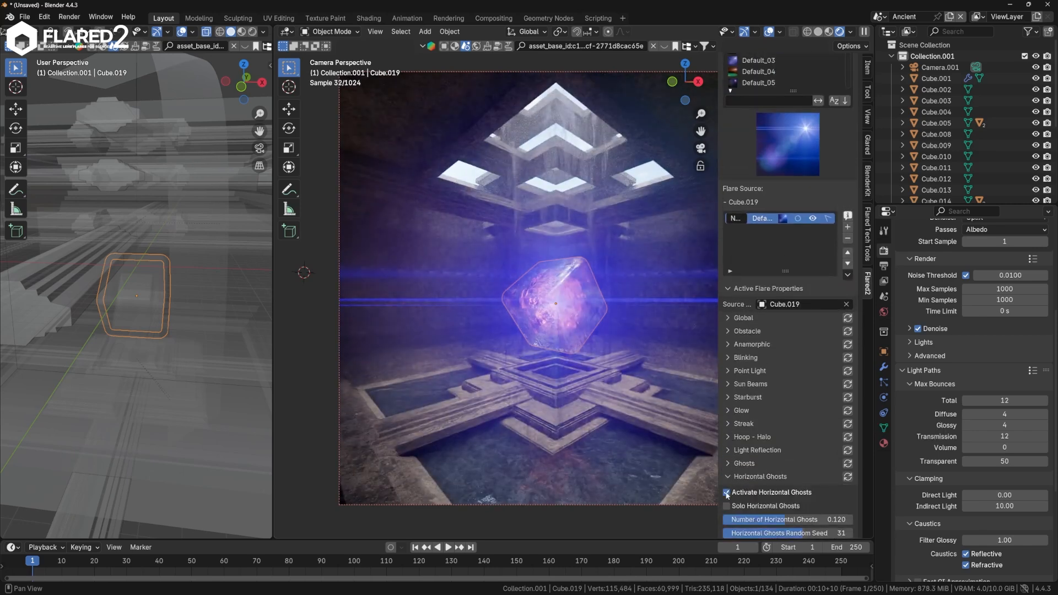
left_click(729, 475)
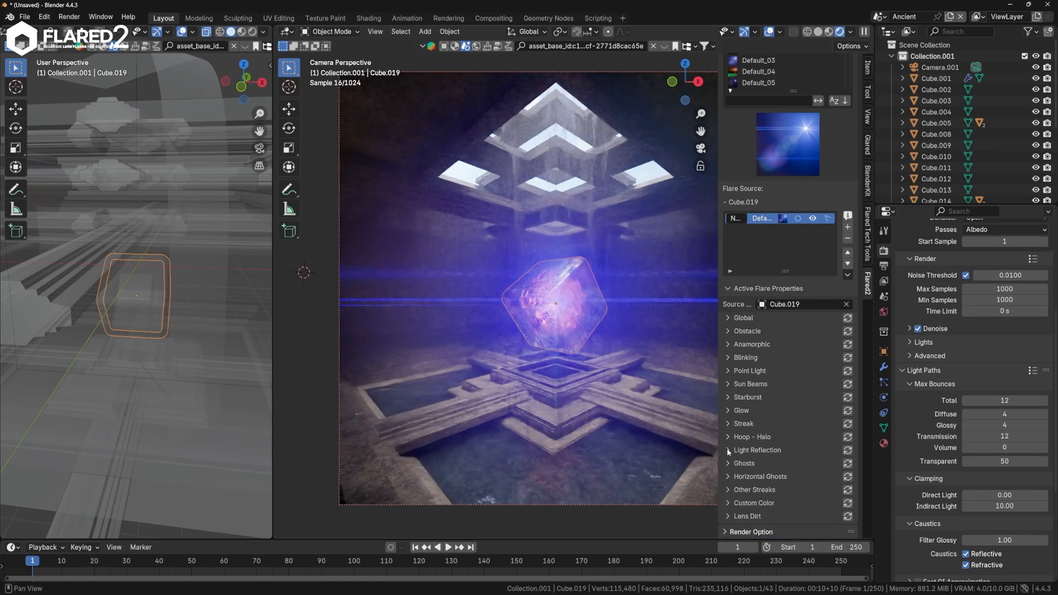
left_click(726, 450)
left_click(727, 450)
left_click(728, 437)
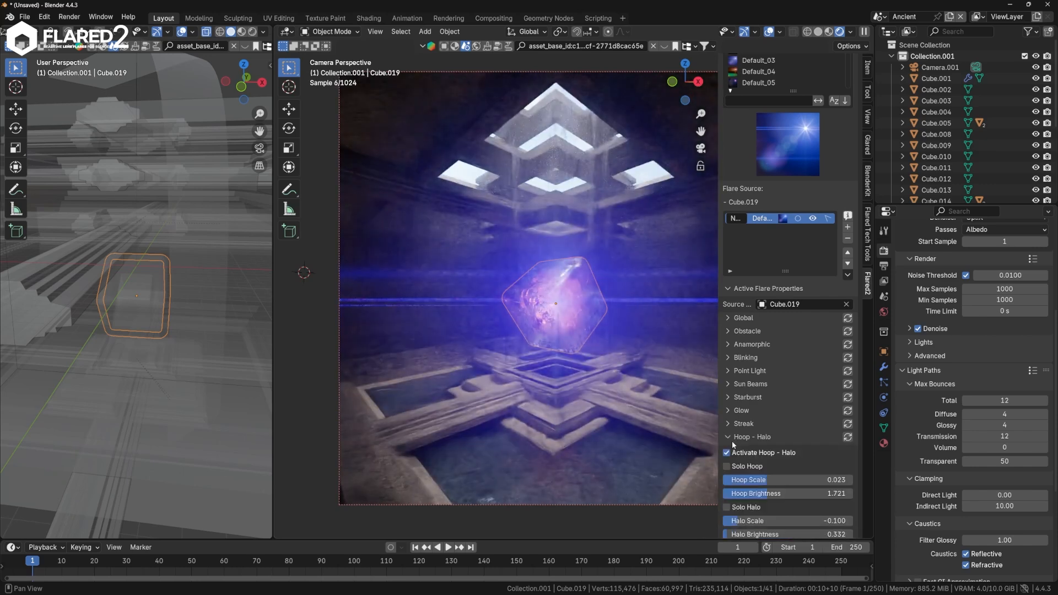
left_click(728, 437)
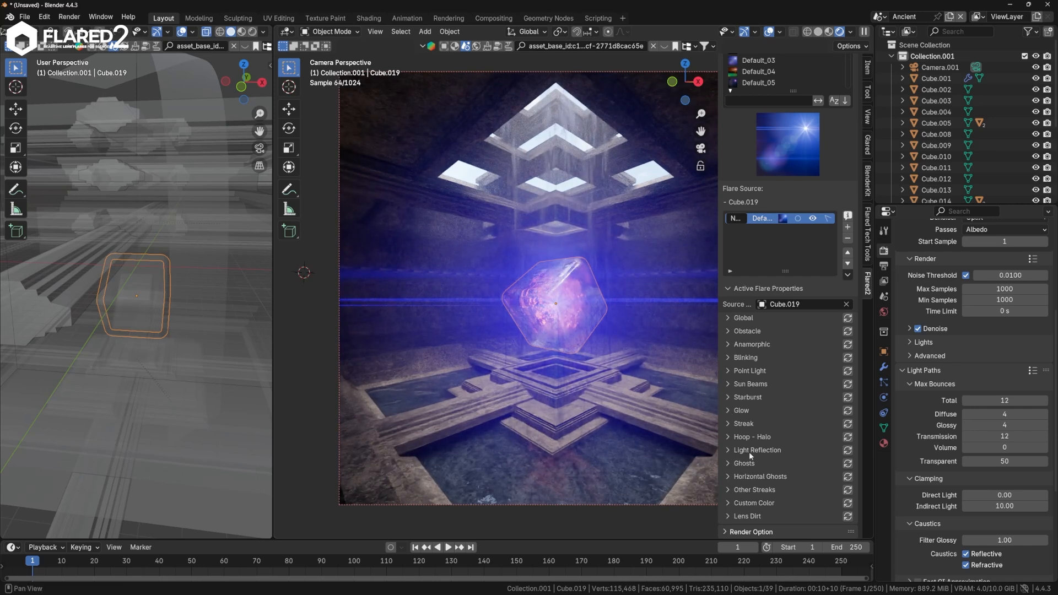
- Set the flare's Custom Color Amount to 1.000
left_click(728, 503)
scroll(738, 496, "down", 4)
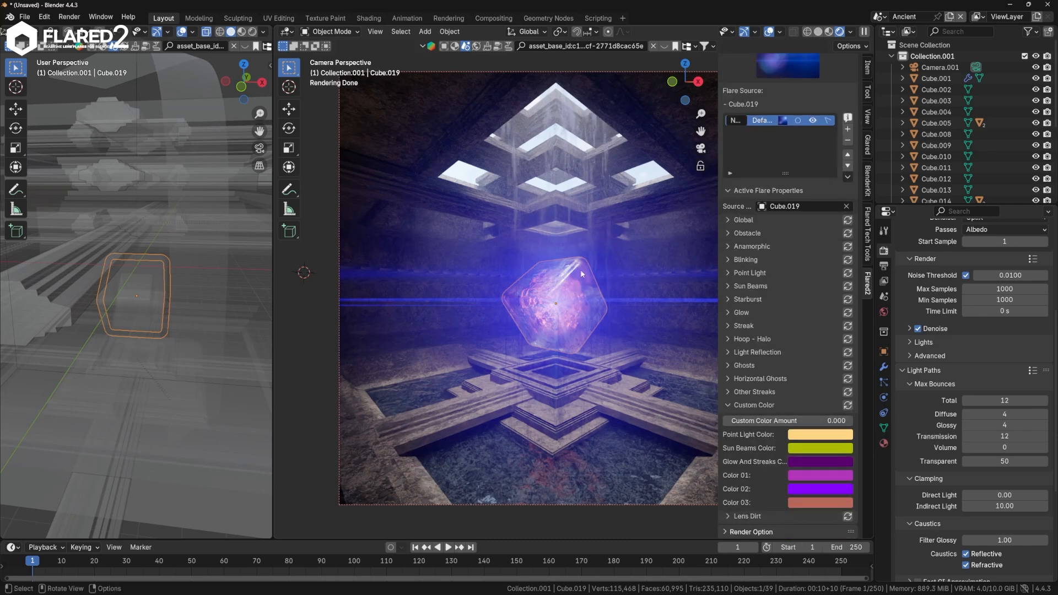
left_click_drag(734, 422, 826, 427)
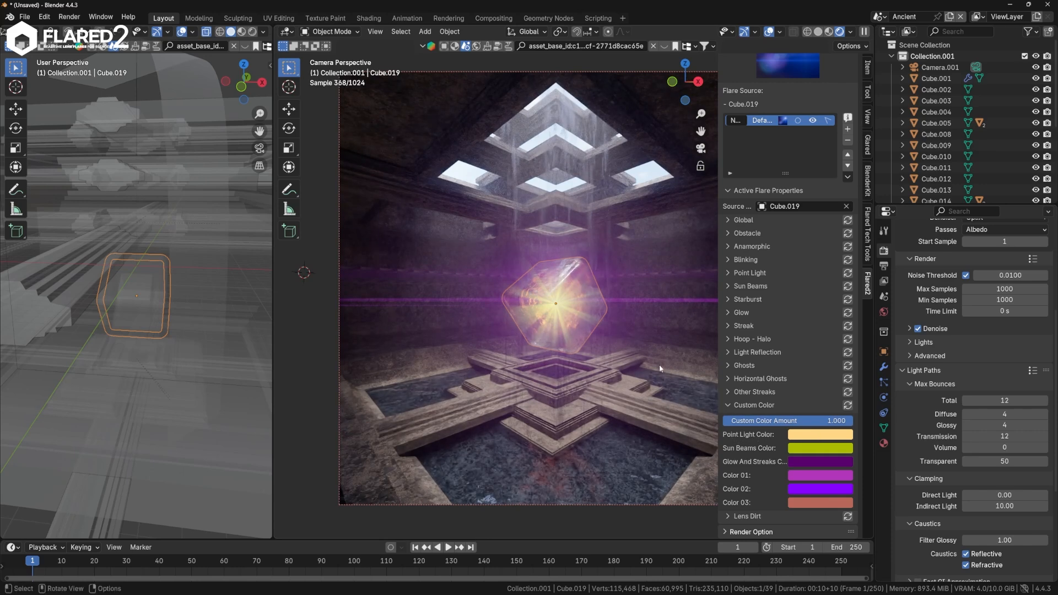
- Change the flare's Sun Beams color to orange and its Glow And Streaks color to a dark orange-brown
left_click(813, 450)
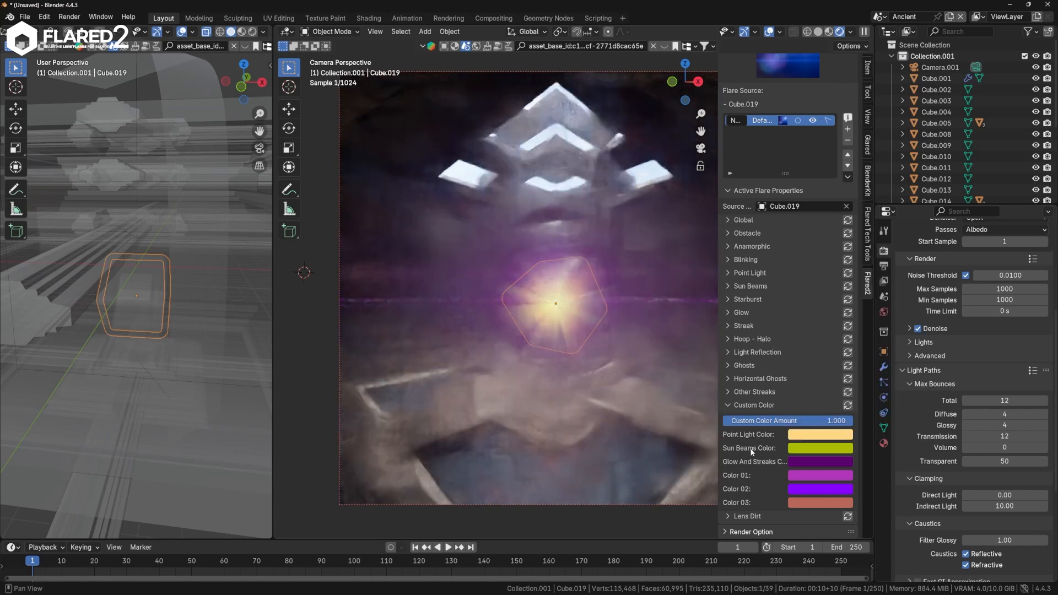
left_click(810, 450)
left_click_drag(798, 328, 818, 348)
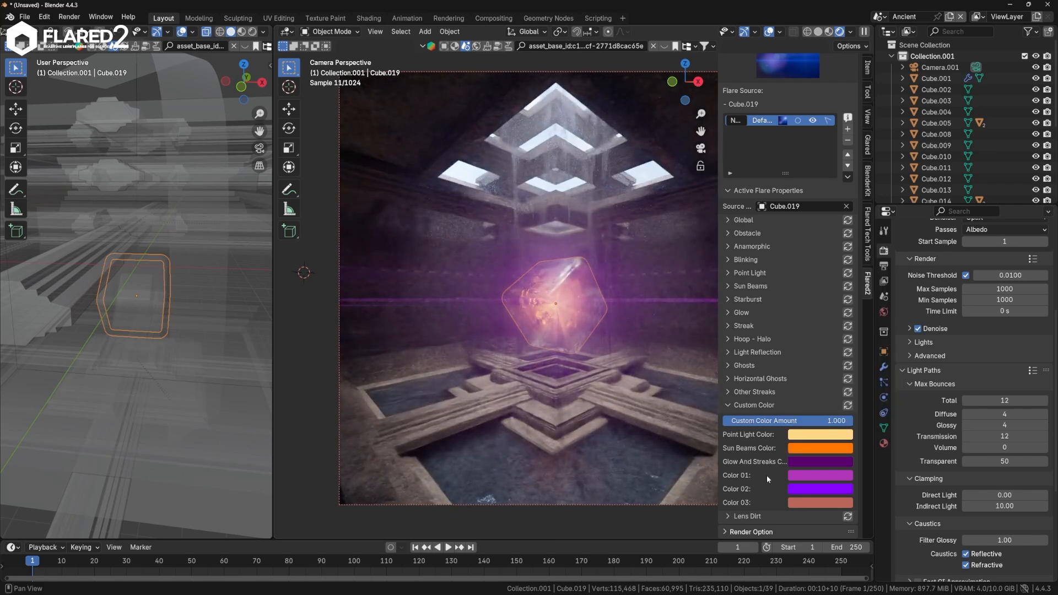
left_click(803, 461)
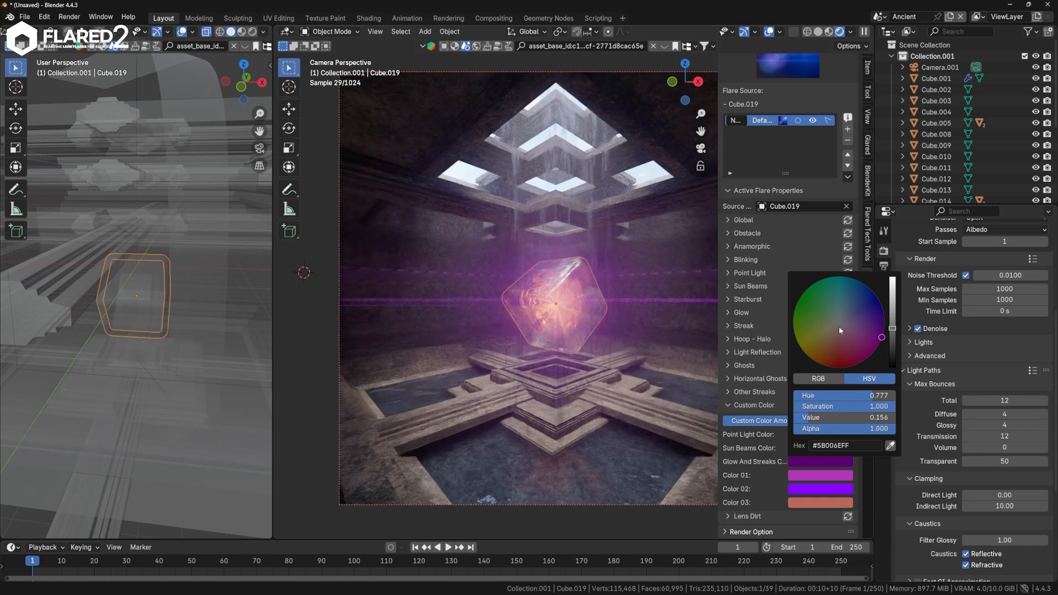
mouse_move(839, 326)
left_mouse_down()
mouse_move(808, 356)
mouse_move(818, 362)
left_mouse_up()
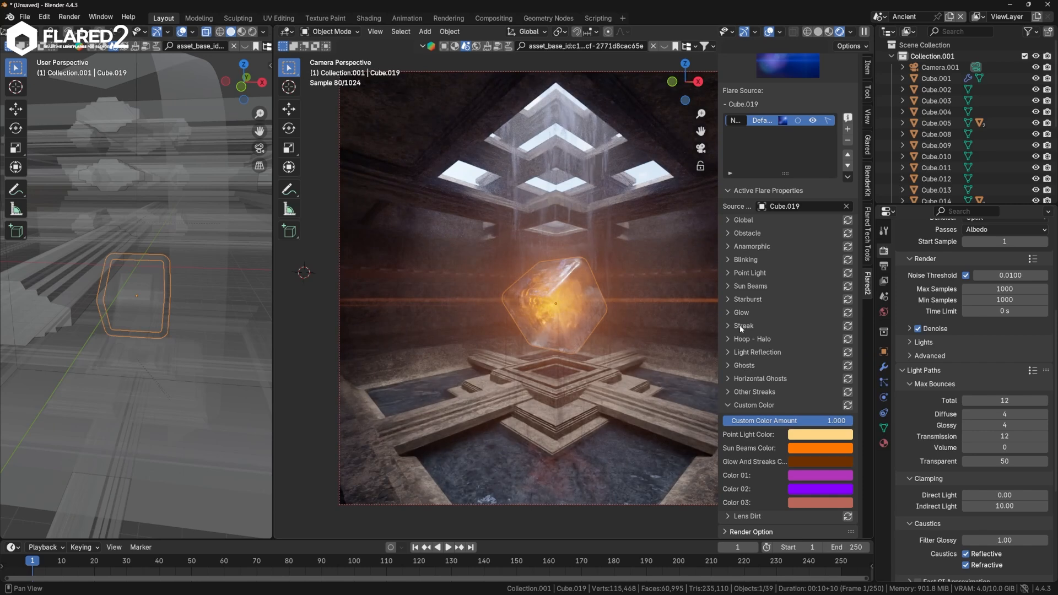
- Set the flare's Sun Beam Brightness to 2
left_click(732, 286)
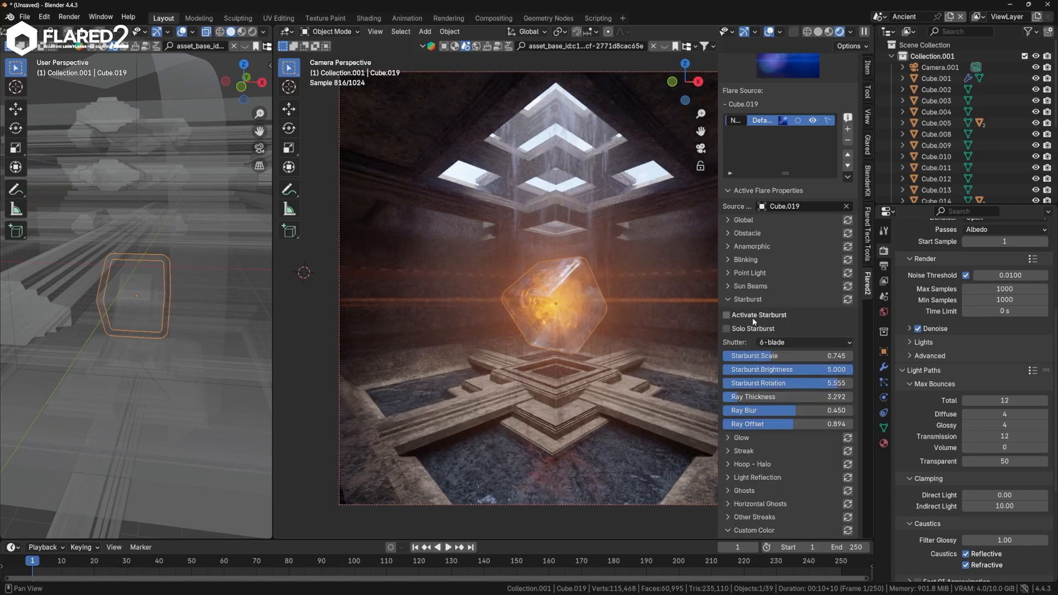
double_click(773, 343)
type("2")
key("Return")
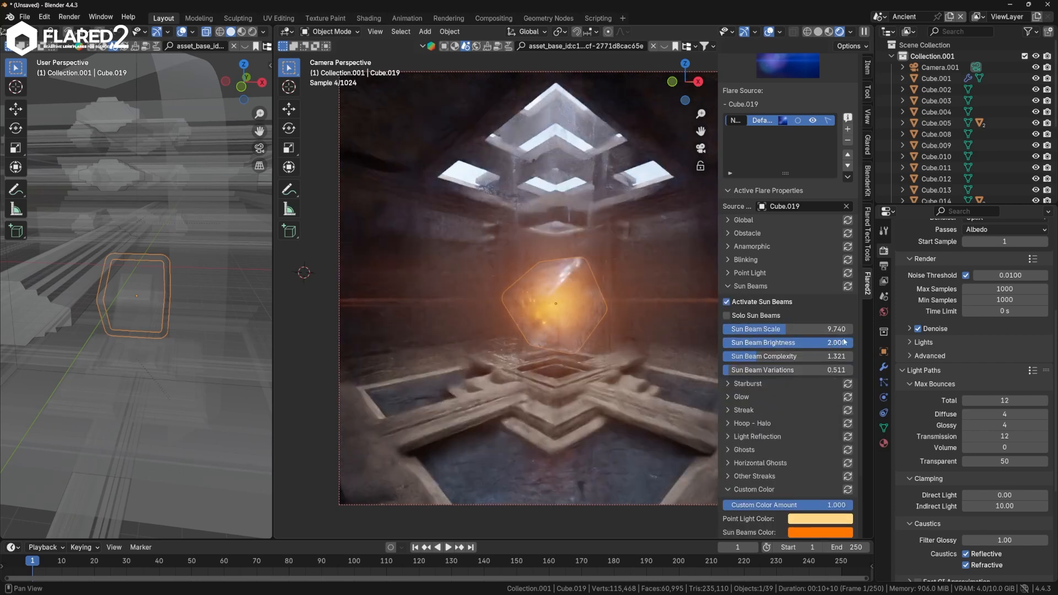
- Set the Sun Beam Scale to 17.626 and the Sun Beam Complexity to 0.926
left_click_drag(786, 329, 834, 329)
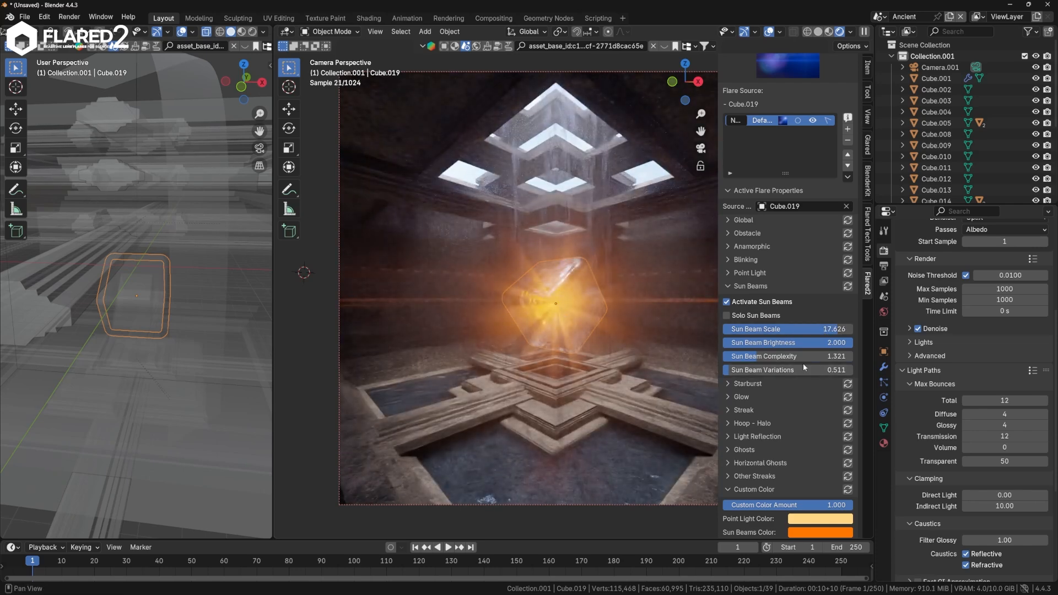
left_click_drag(808, 357, 794, 358)
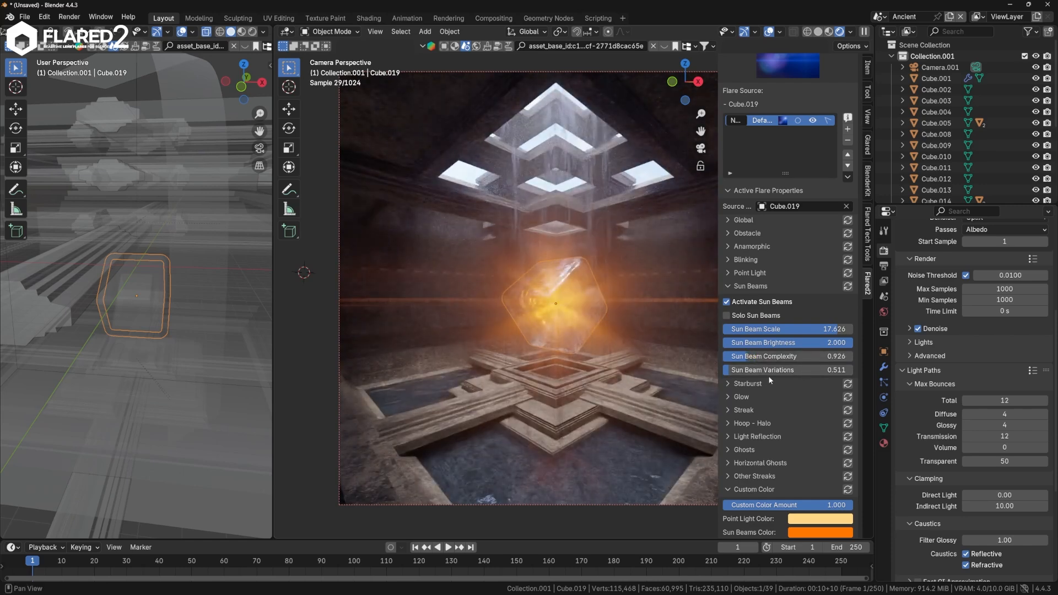
left_click_drag(830, 345, 834, 345)
left_click(732, 286)
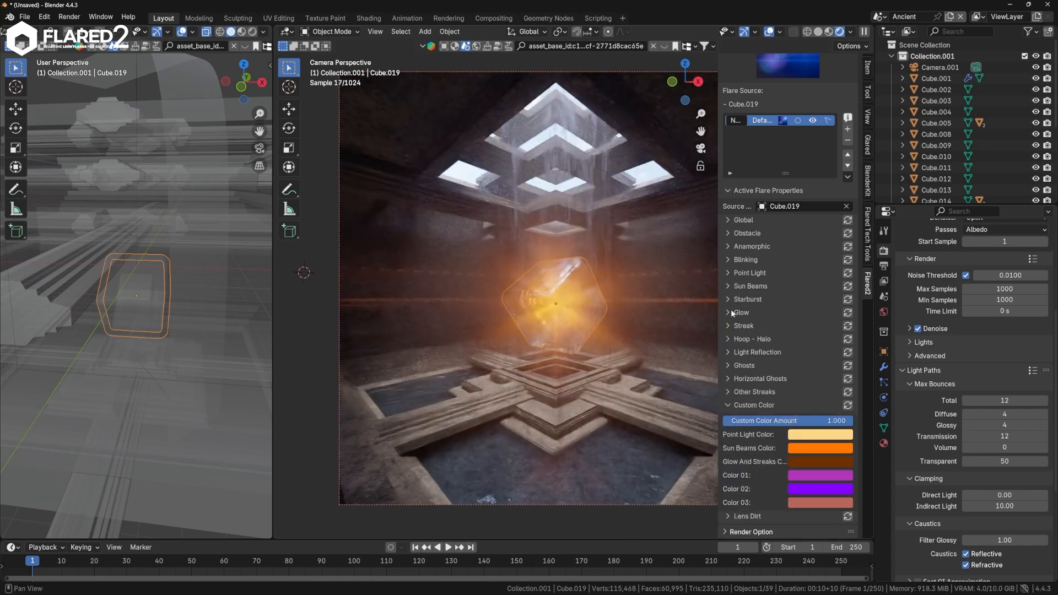
left_click(730, 312)
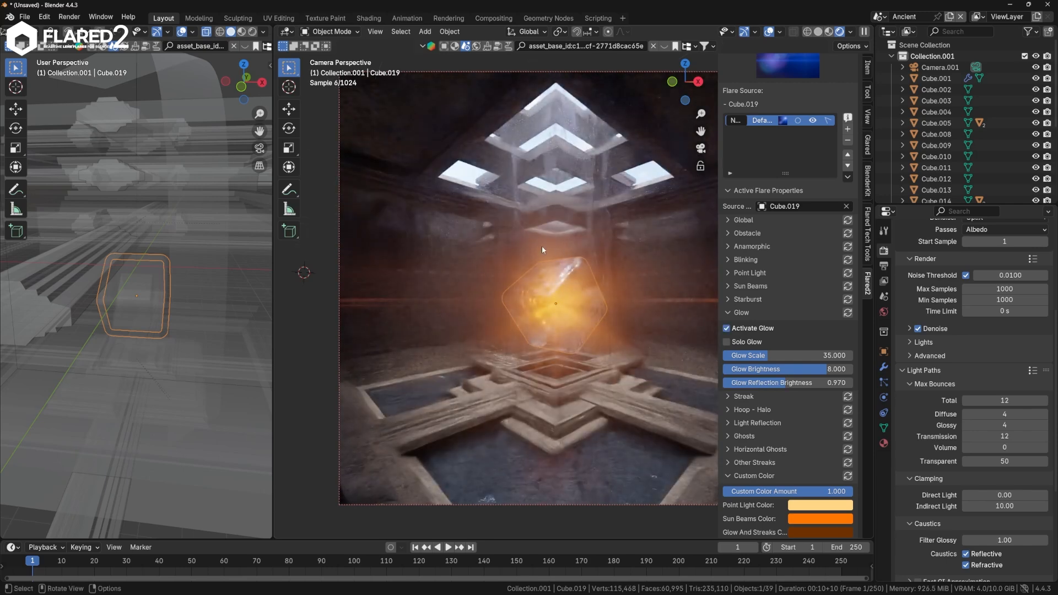
left_click_drag(769, 356, 749, 356)
key("Escape")
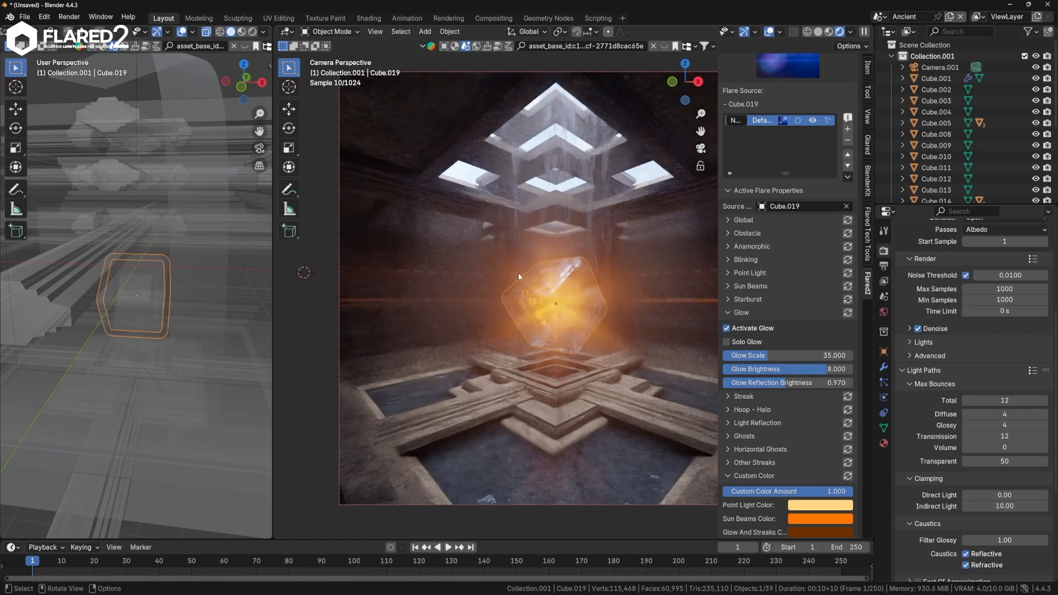
left_click(729, 313)
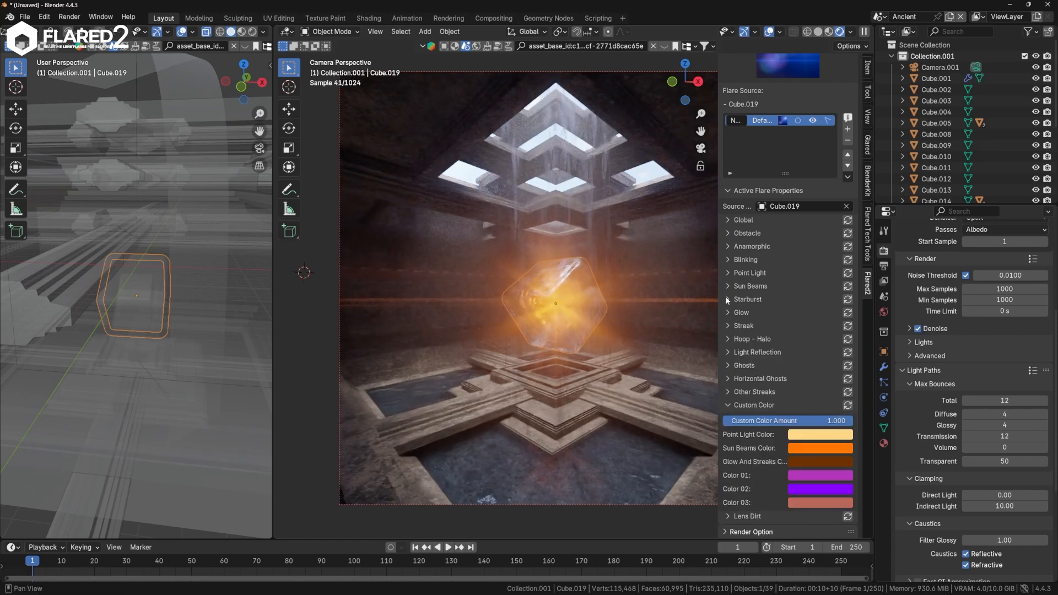
- Fine-tune the brightness of the flare's sun beams
left_click(727, 286)
left_click_drag(785, 343, 811, 343)
left_click(729, 286)
- Set the flare's Streak Height to 68.533, Streak Width to 1531.546 and Streak Reflection Brightness to 0.358
left_click(729, 326)
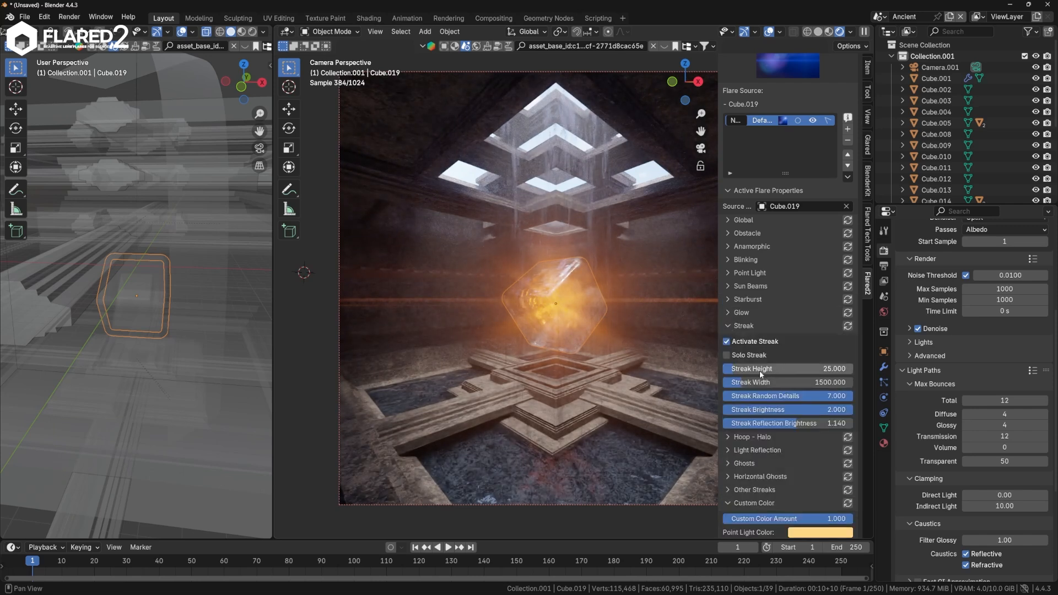
mouse_move(755, 384)
left_mouse_down()
mouse_move(780, 388)
mouse_move(805, 412)
mouse_move(809, 397)
mouse_move(719, 397)
mouse_move(853, 397)
mouse_move(829, 423)
mouse_move(847, 424)
mouse_move(747, 423)
left_mouse_up()
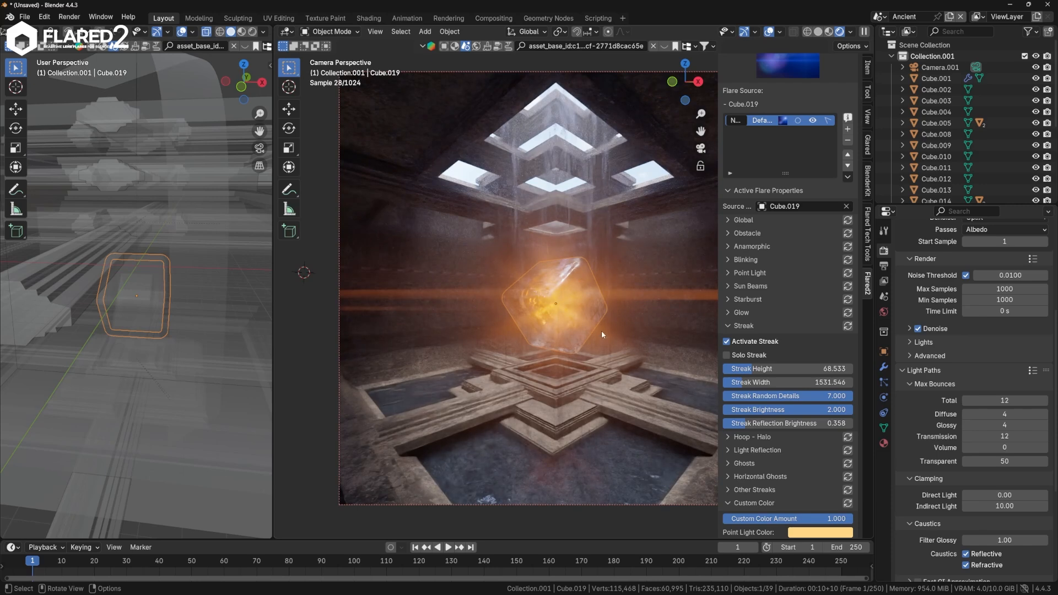
left_click(731, 327)
left_click(742, 403)
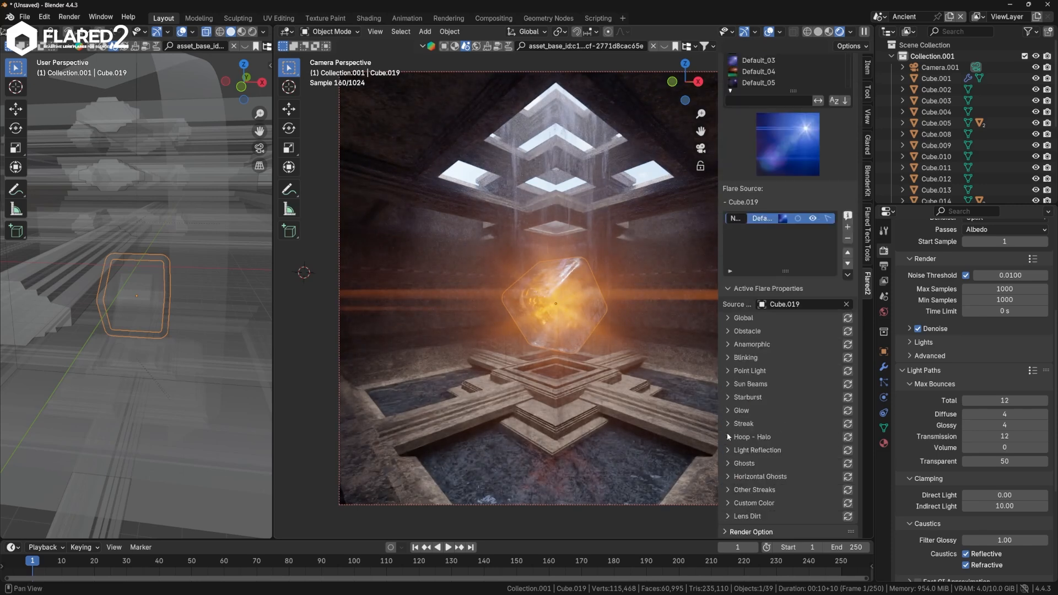
- Add the Glared Realtime FX to the scene and look through its effect settings
left_click(868, 145)
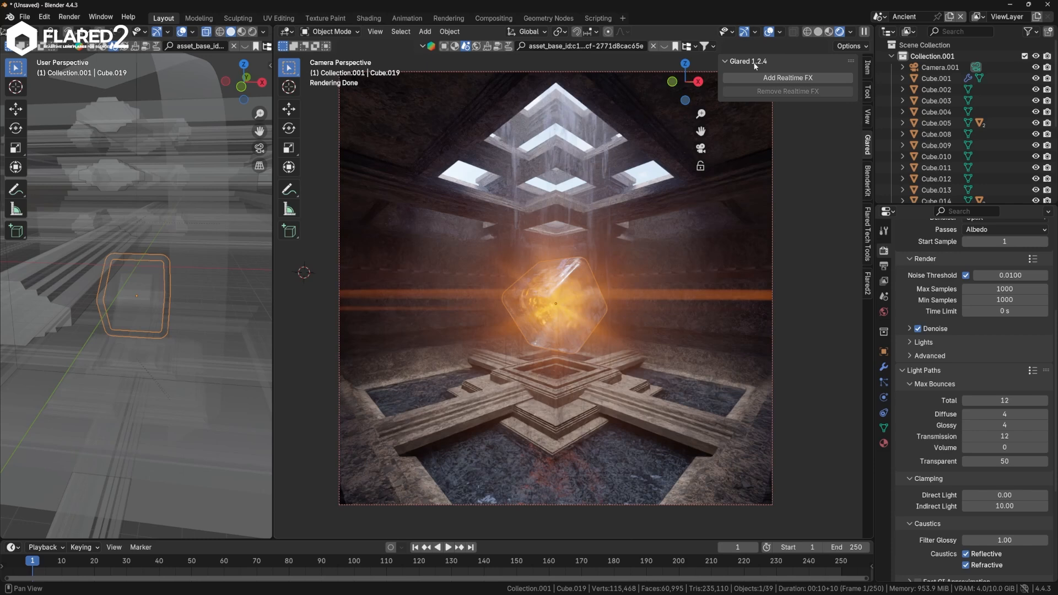
left_click(789, 77)
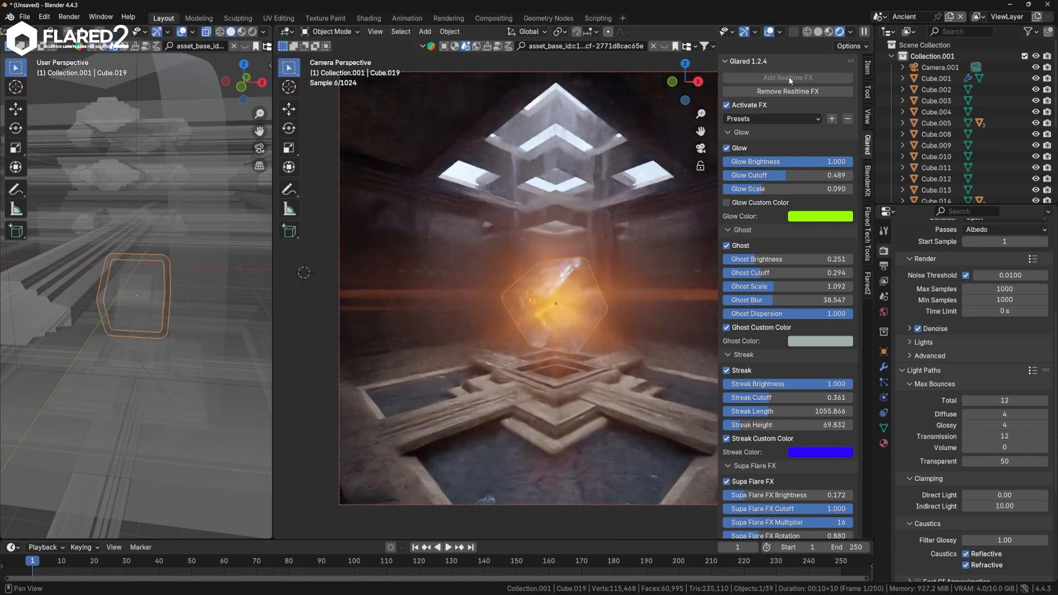
scroll(807, 349, "down", 10)
scroll(796, 340, "up", 10)
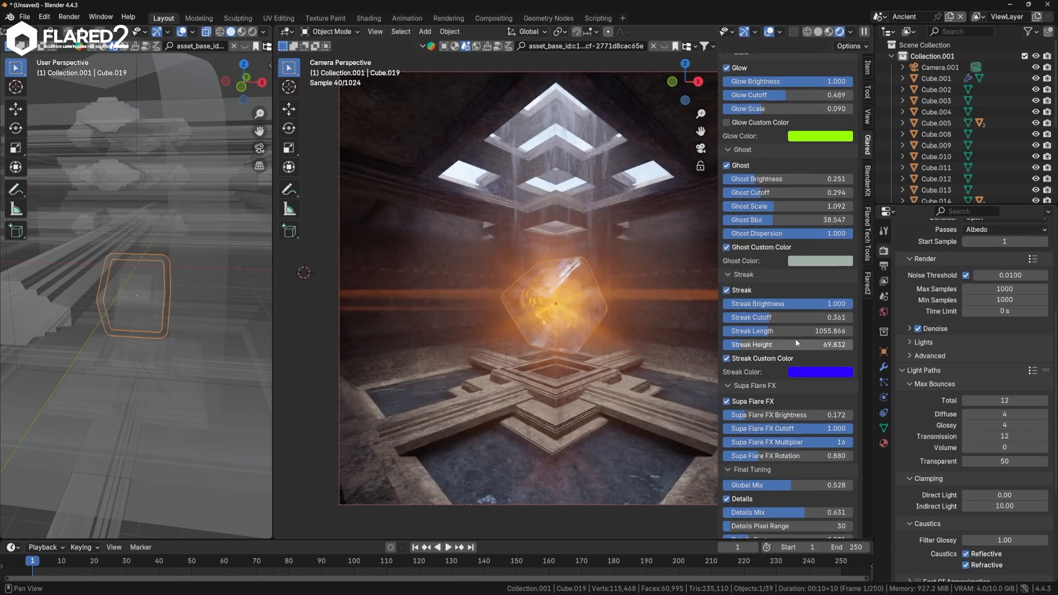
- Collapse the Glared effect sections and set the viewport compositor to preview in Camera view
left_click_drag(729, 132, 729, 200)
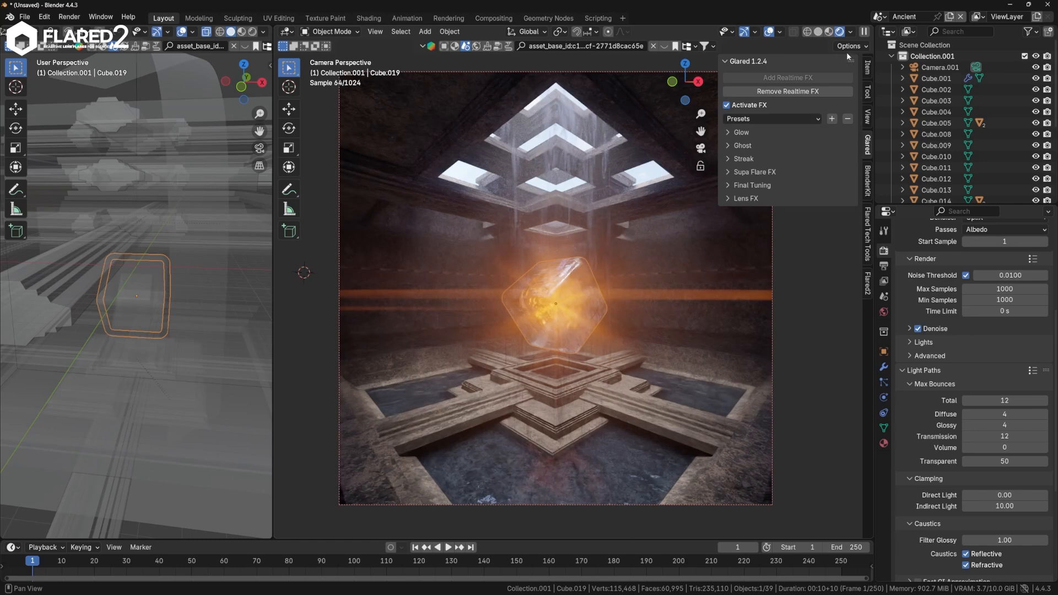
left_click(852, 32)
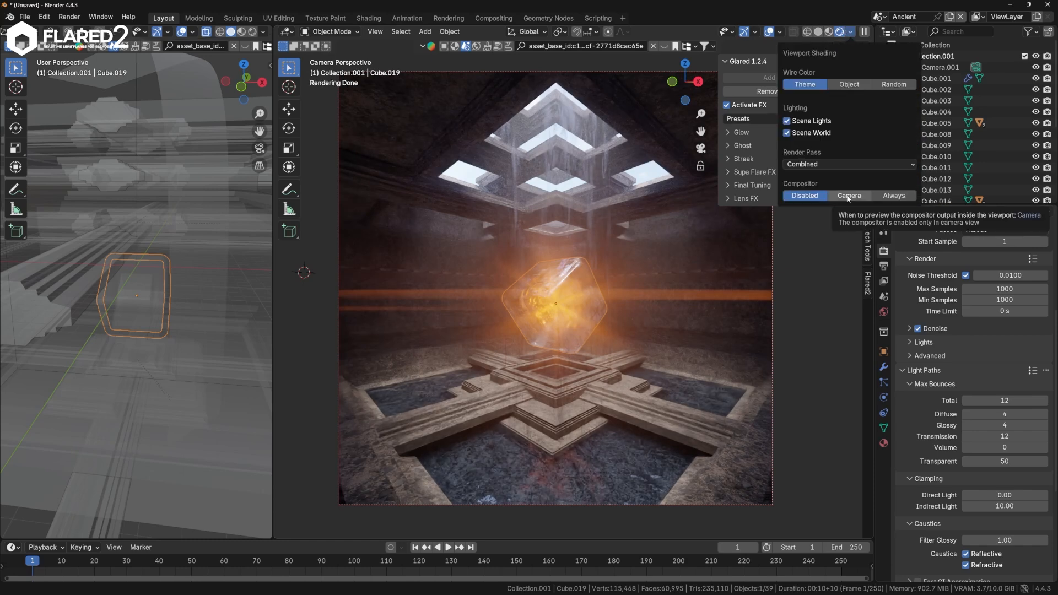
left_click(849, 196)
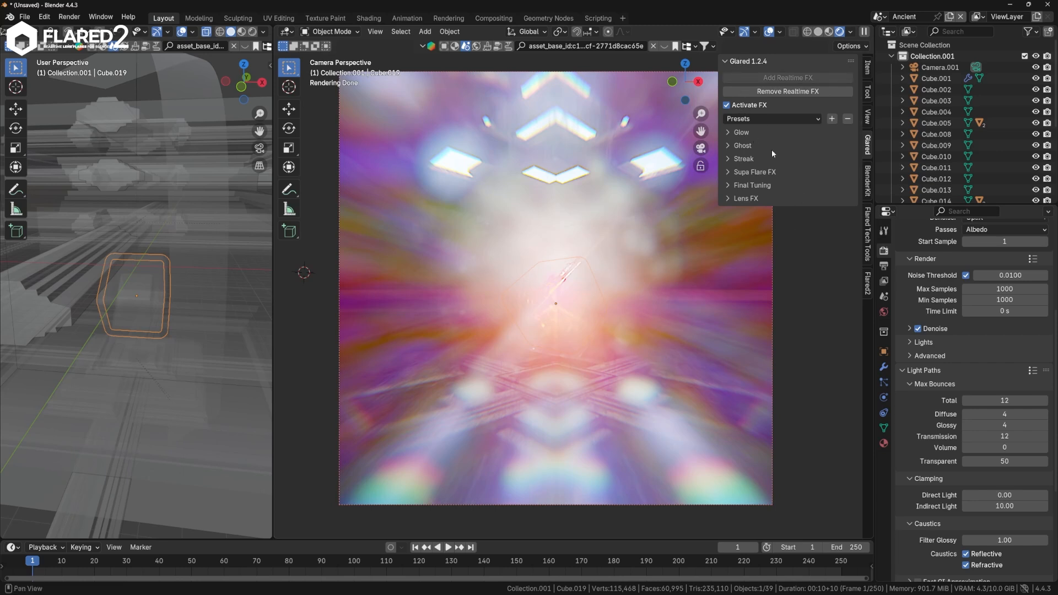
- Turn off Chromatic Aberration, Vignette and Lens Dirt in Glared's Lens FX settings
left_click(728, 199)
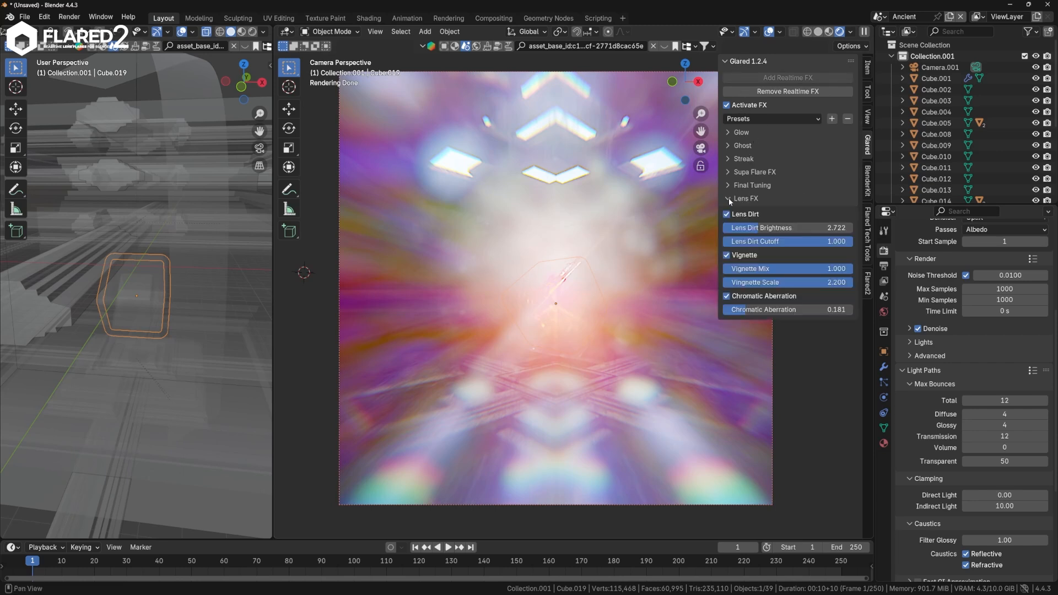
left_click(726, 296)
left_click(727, 255)
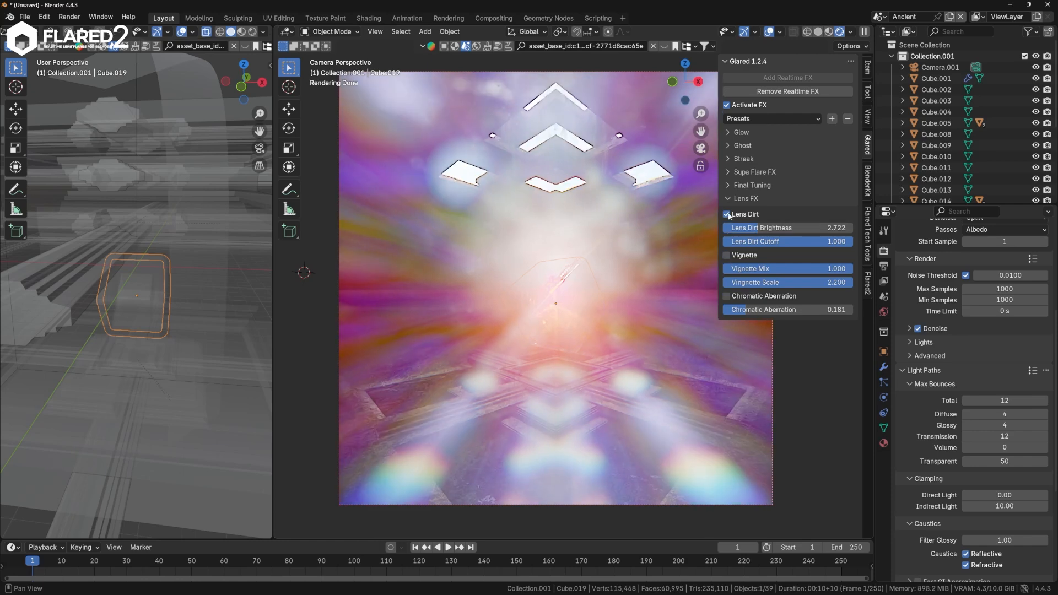
left_click(727, 214)
left_click(726, 198)
- Turn off Glared's Details option in Final Tuning and disable the Supa Flare FX
left_click(728, 185)
left_click(727, 215)
left_click(728, 186)
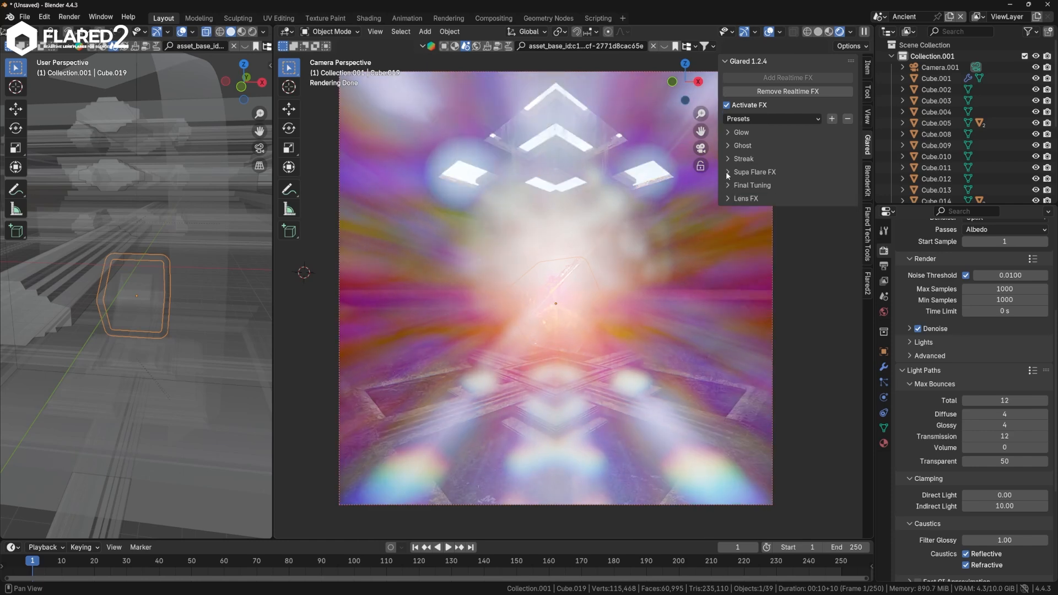
left_click(728, 172)
left_click(726, 188)
left_click(728, 172)
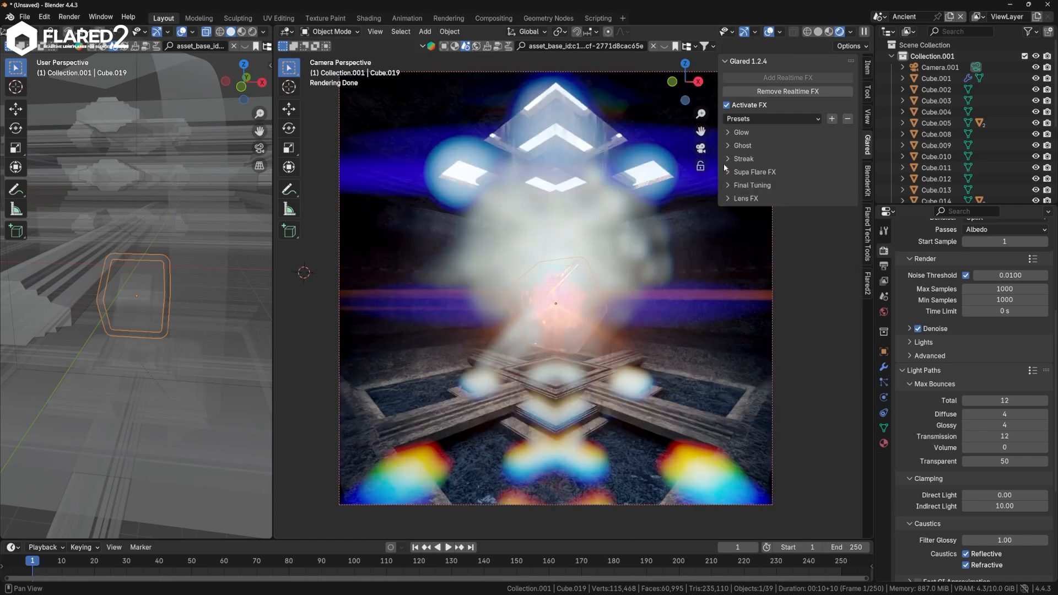
- Turn off Glared's Streak and Ghost effects so that only the Glow stays active
left_click(728, 159)
left_click(727, 174)
left_click(728, 159)
left_click(727, 146)
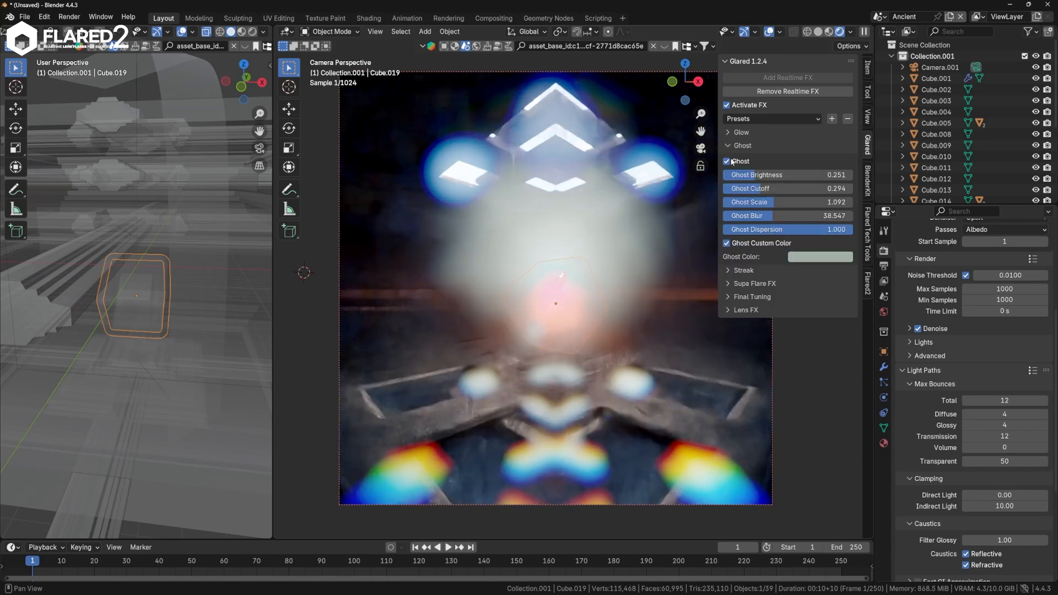
left_click(727, 161)
left_click(728, 146)
- Set the Glow Cutoff to 0.287, Glow Scale to 0.062 and Glow Brightness to 0.047
left_click(728, 133)
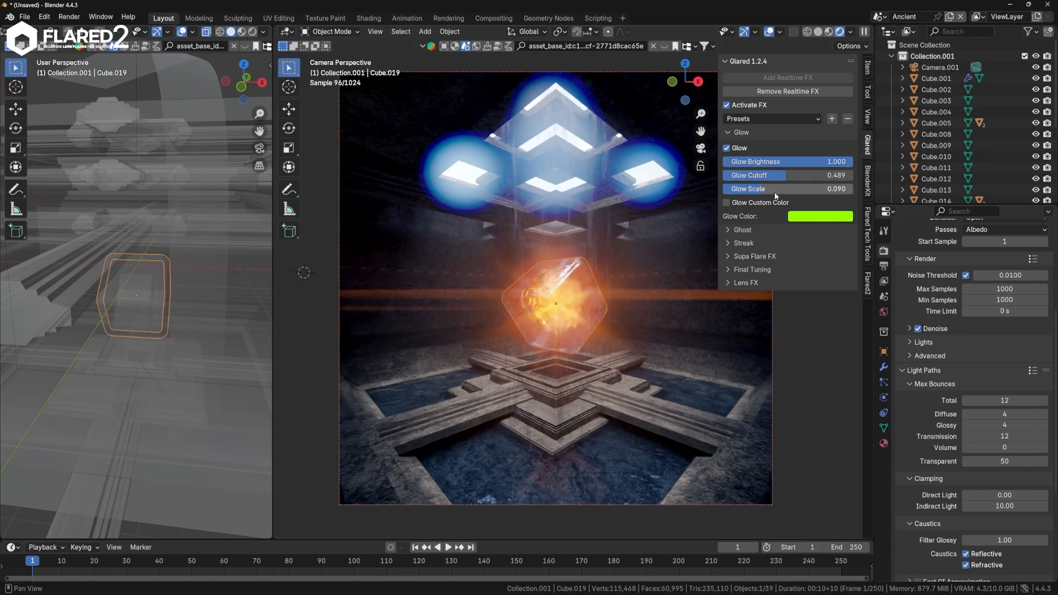
mouse_move(778, 175)
left_mouse_down()
mouse_move(727, 175)
mouse_move(753, 189)
mouse_move(739, 189)
mouse_move(767, 189)
left_mouse_up()
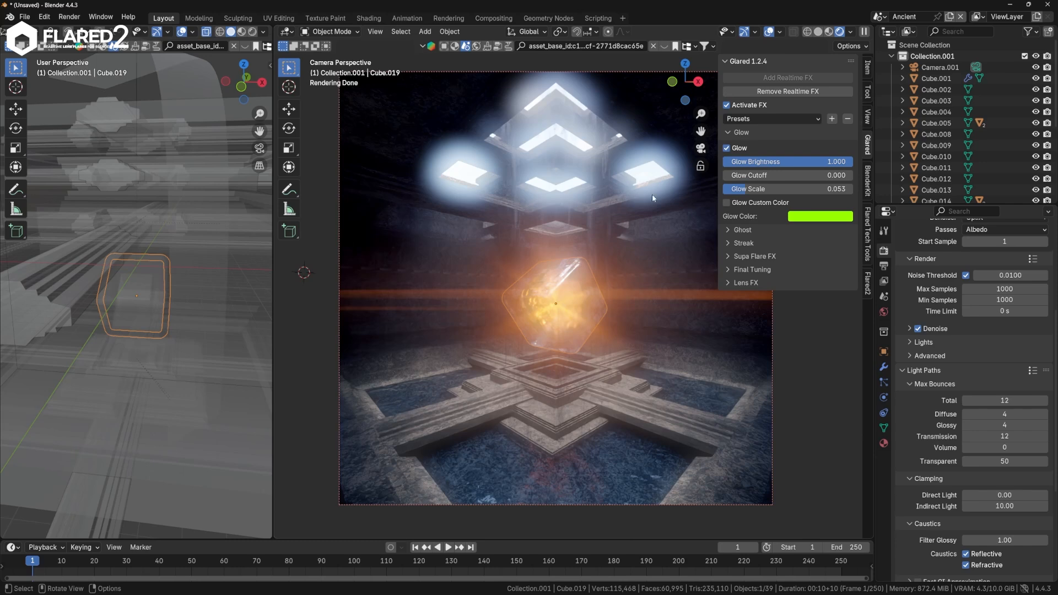
left_click_drag(753, 171, 799, 177)
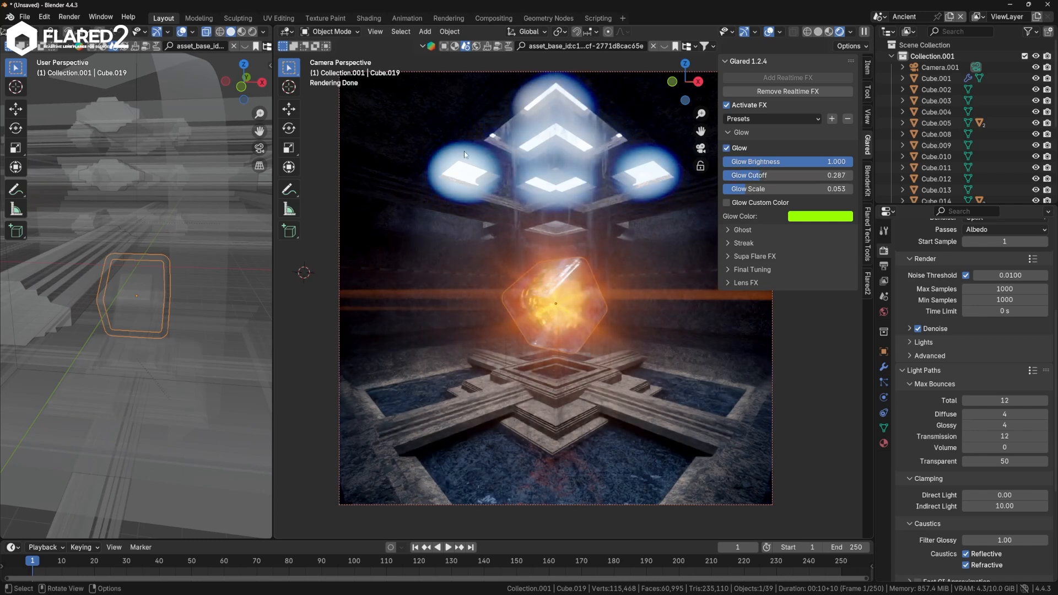
left_click_drag(764, 191, 634, 163)
left_click(728, 149)
left_click(728, 149)
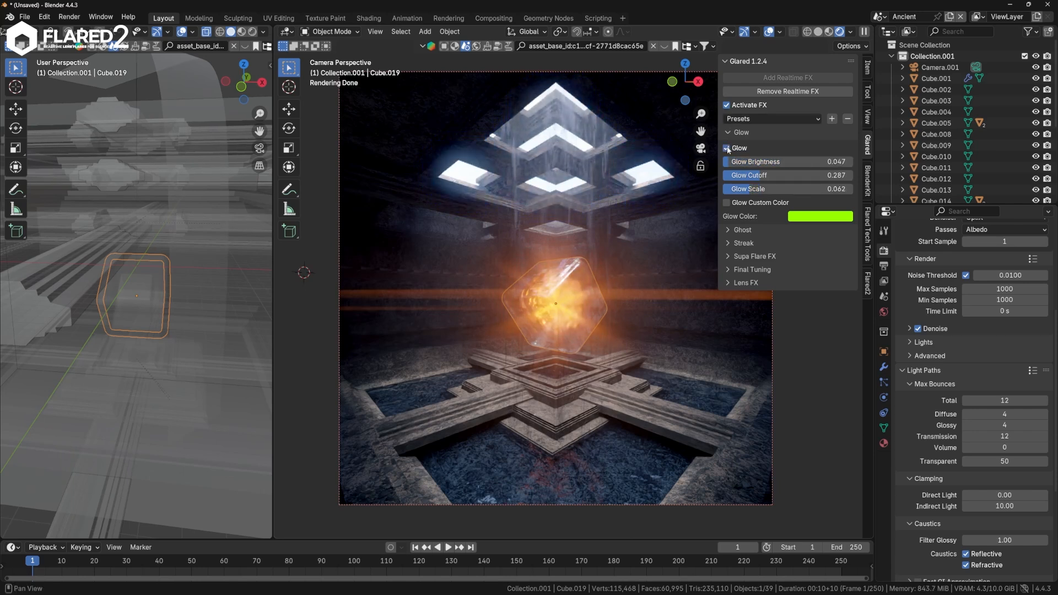
- Fine-tune the Glow Brightness and compare the image with the glow off and on
mouse_move(734, 161)
left_mouse_down()
mouse_move(749, 161)
mouse_move(729, 161)
left_mouse_up()
left_click(728, 149)
left_click(728, 149)
left_click(739, 133)
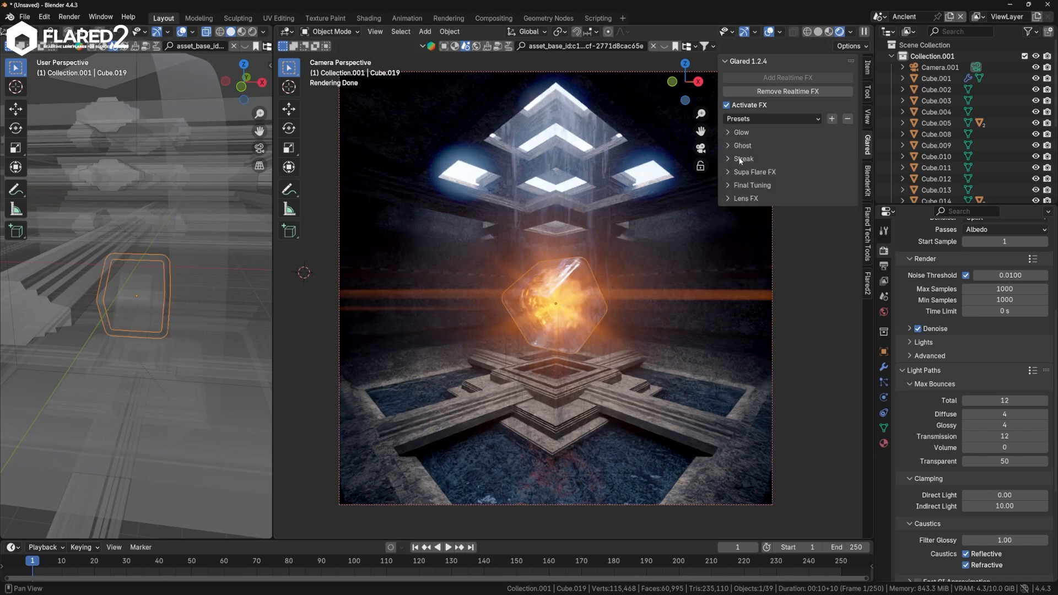
- Enable the Ghost effect with Ghost Cutoff 1.000, Ghost Brightness 0.065, Ghost Scale 1.000 and Ghost Blur 0.000
left_click(728, 146)
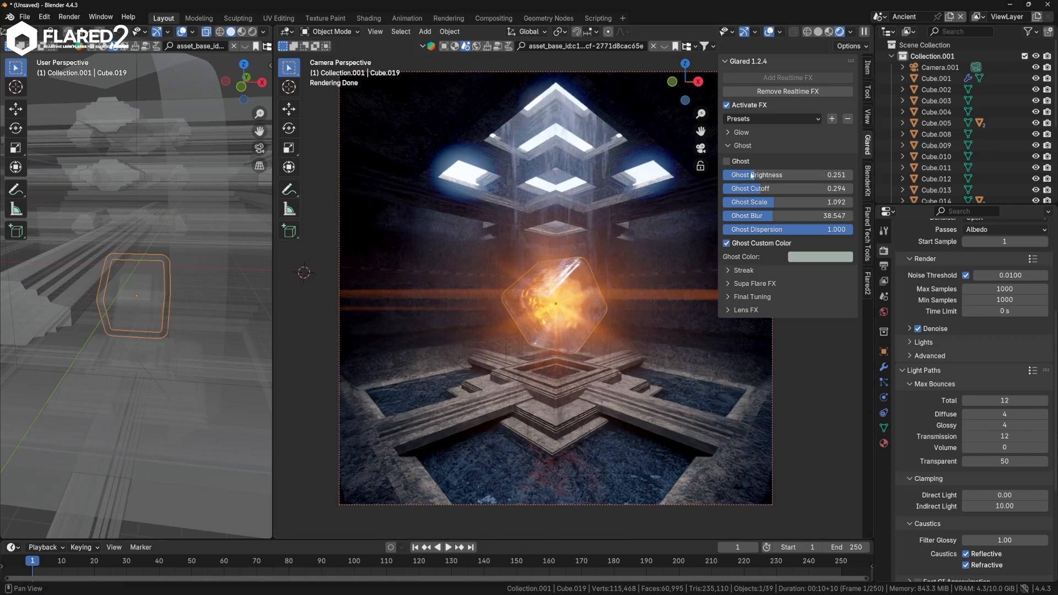
left_click(727, 162)
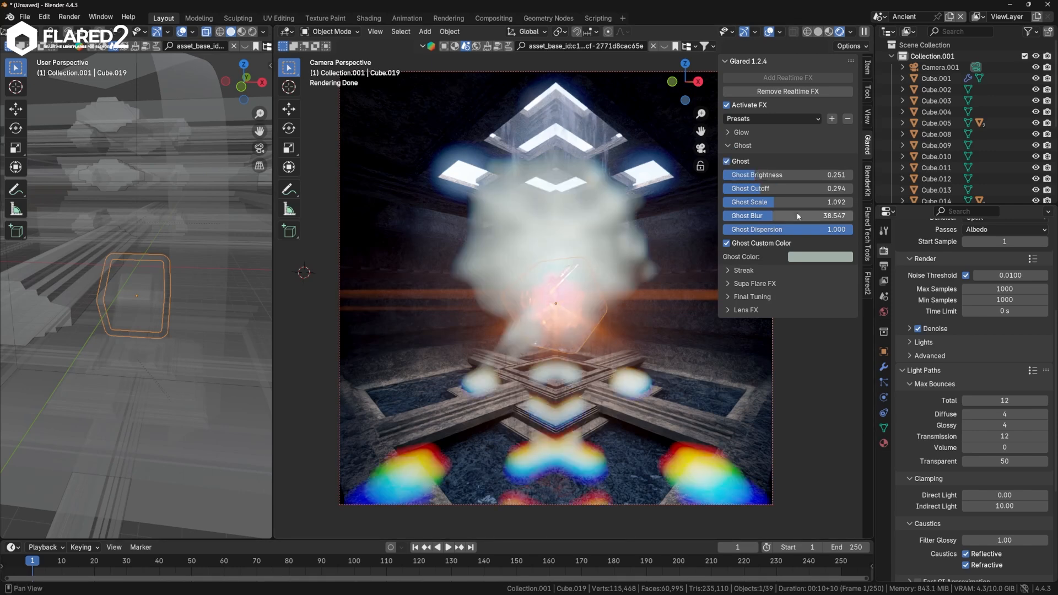
left_click_drag(785, 184, 728, 186)
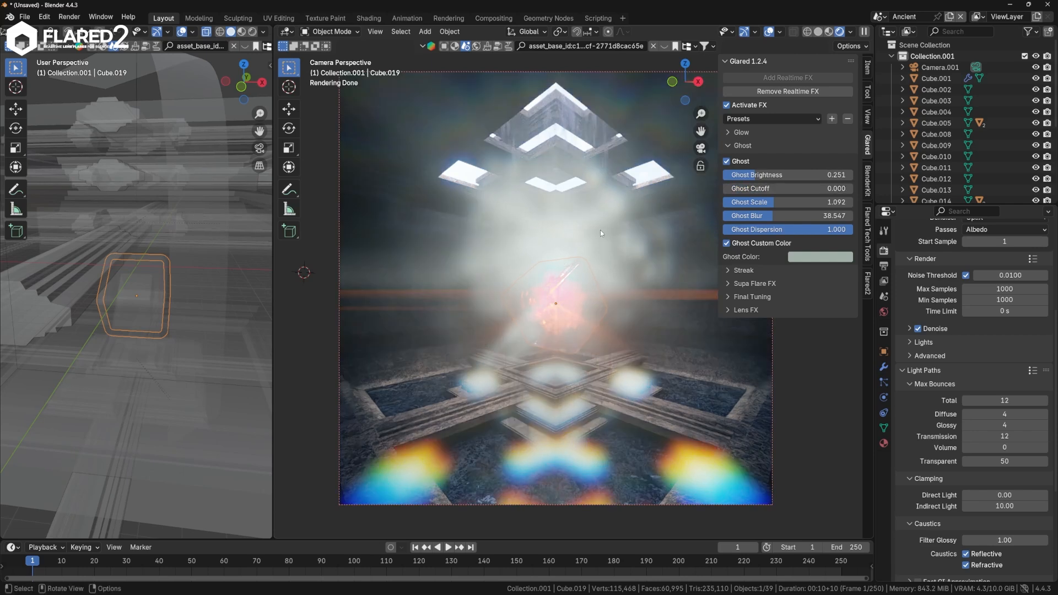
left_click_drag(733, 188, 853, 188)
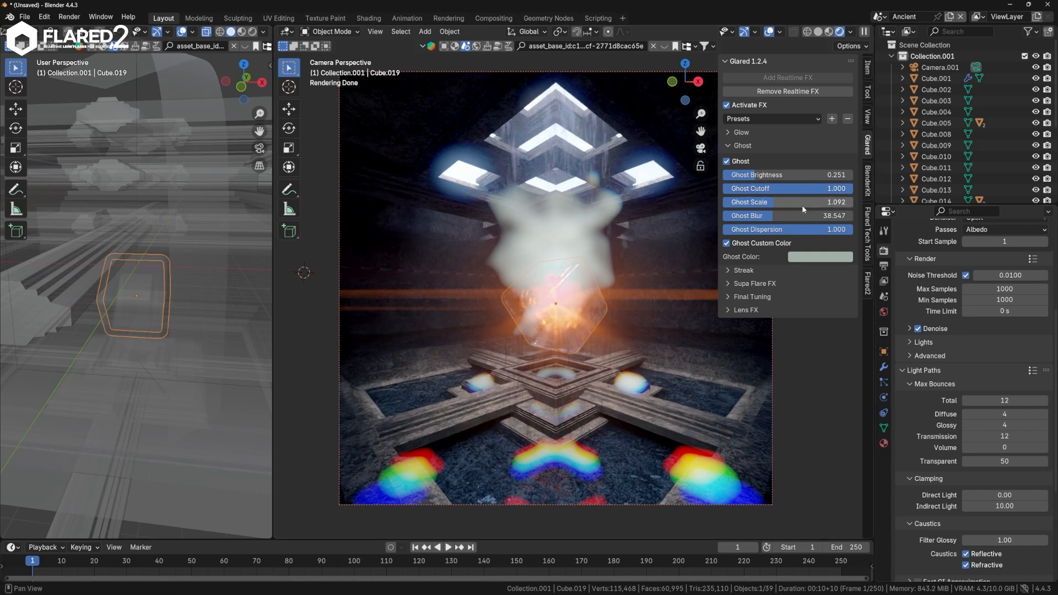
left_click_drag(771, 175, 734, 202)
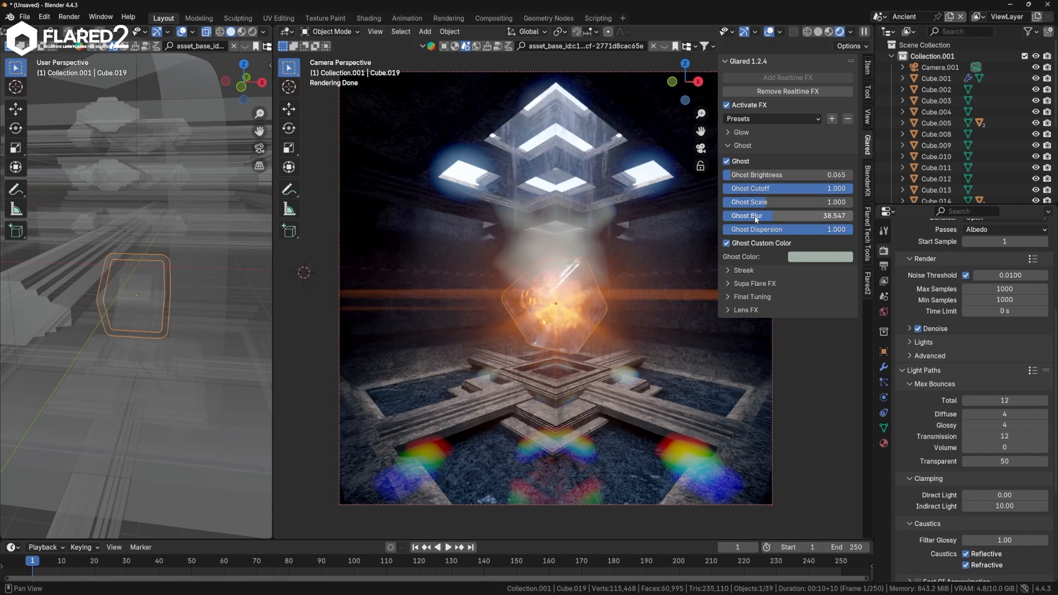
left_click_drag(757, 219, 725, 220)
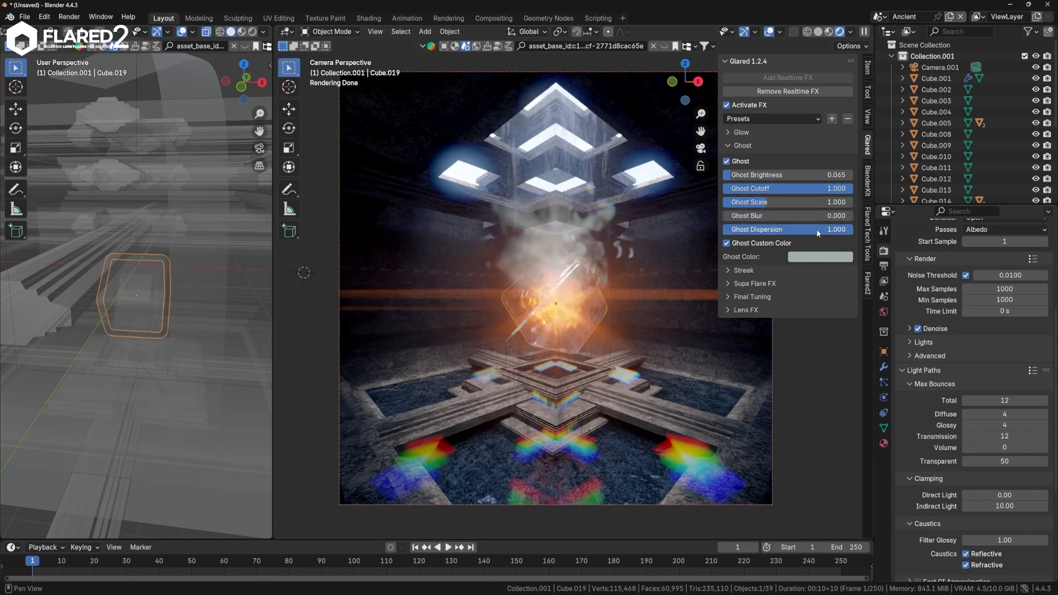
- Set Ghost Dispersion to 0.325, Ghost Blur to 99.685, Ghost Brightness to 0.021, Ghost Cutoff to 0.249 and Ghost Scale to 1.251
left_click_drag(818, 233, 771, 233)
mouse_move(852, 229)
left_mouse_down()
mouse_move(766, 230)
mouse_move(754, 216)
mouse_move(851, 216)
left_mouse_up()
left_click_drag(811, 180, 675, 189)
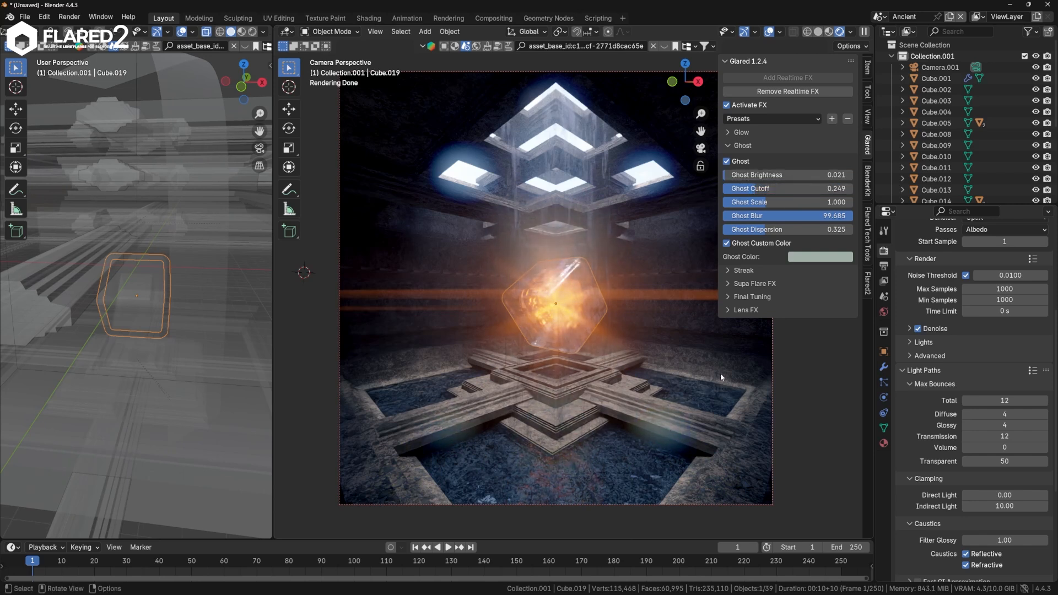
left_click_drag(772, 203, 790, 203)
- Lower the Ghost Brightness to 0.011 and compare the image with the ghost off and on
left_click(777, 176)
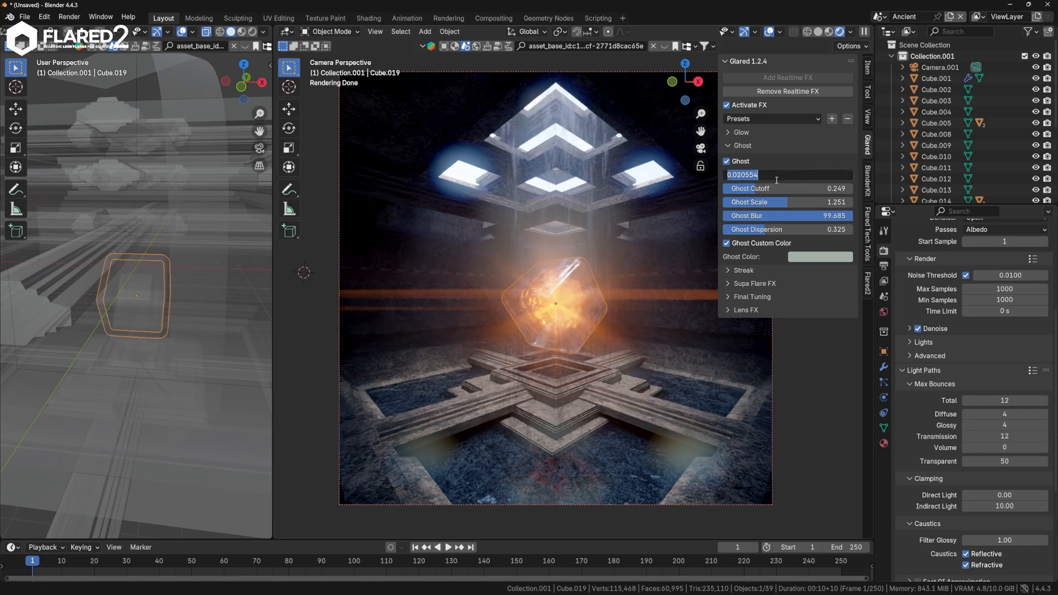
key("Escape")
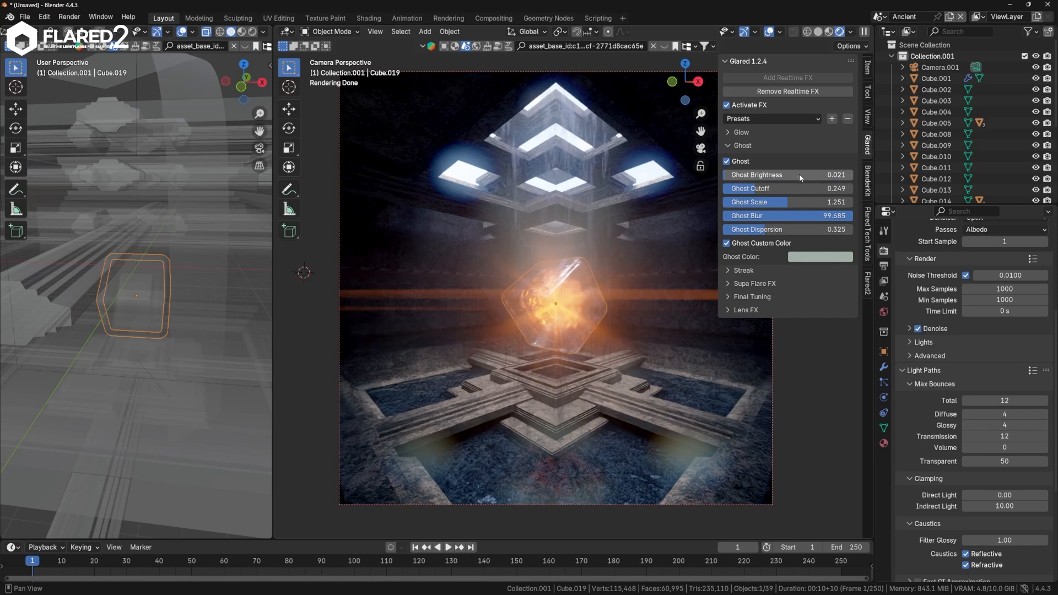
left_click_drag(835, 175, 835, 175)
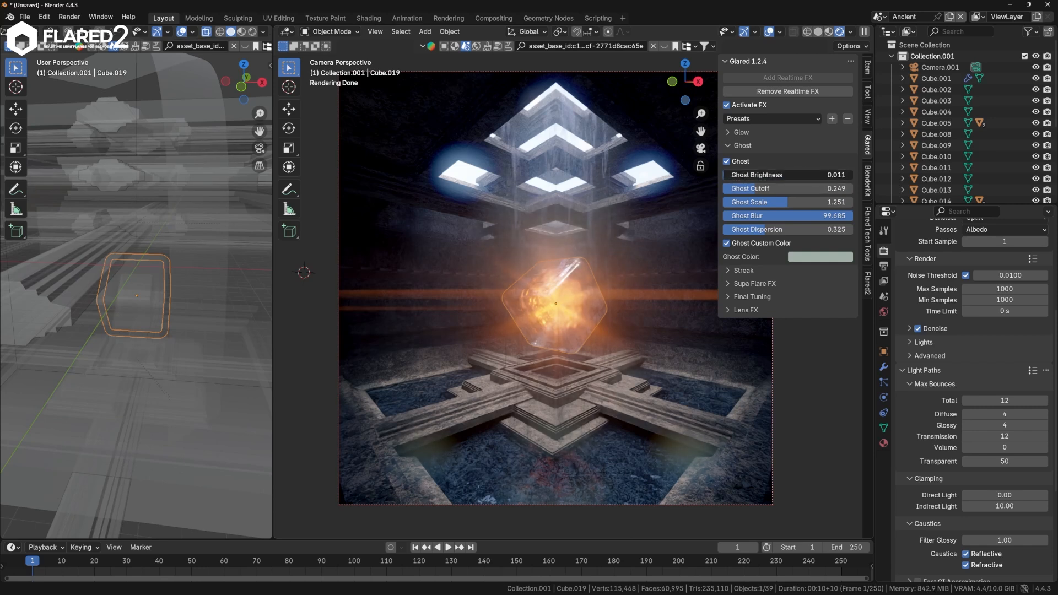
left_click_drag(835, 176, 835, 175)
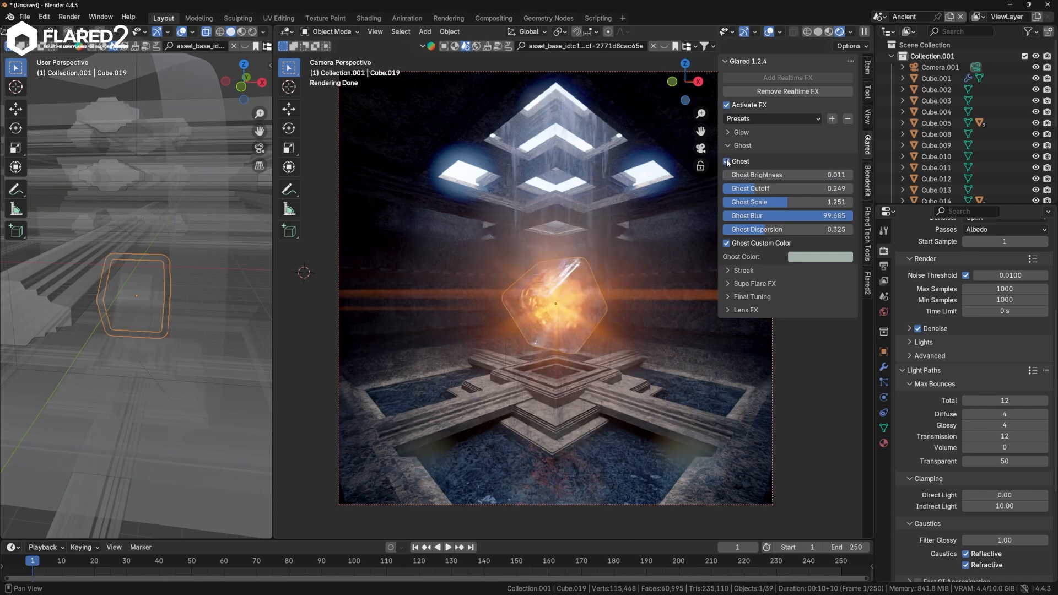
left_click(727, 162)
left_click(728, 162)
left_click(729, 147)
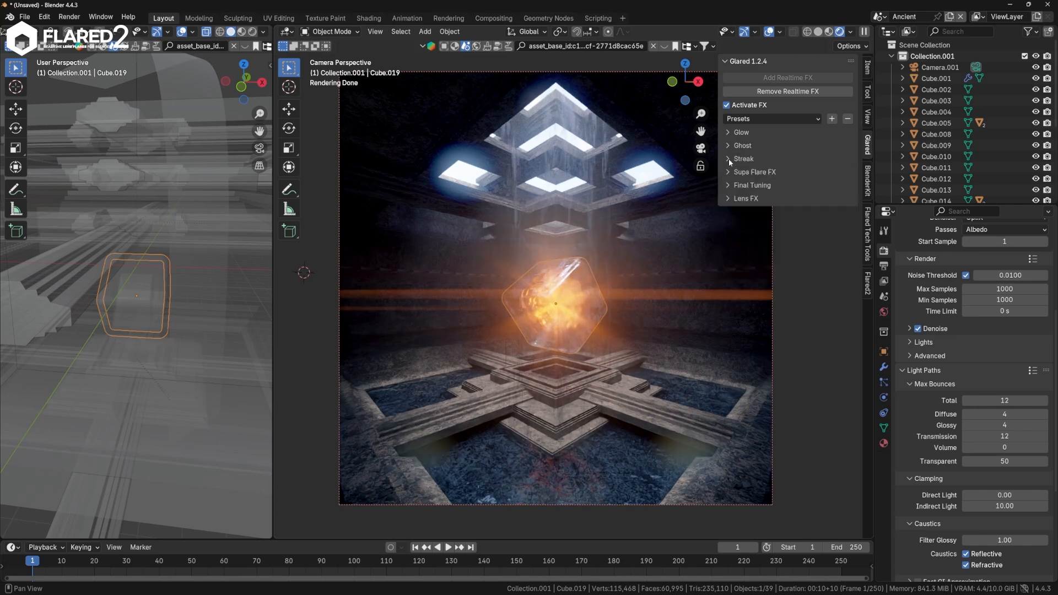
- Enable the Streak effect with Streak Cutoff 0.000, Streak Length 724.636, Streak Height 0.000 and Streak Brightness 0.167
left_click(729, 159)
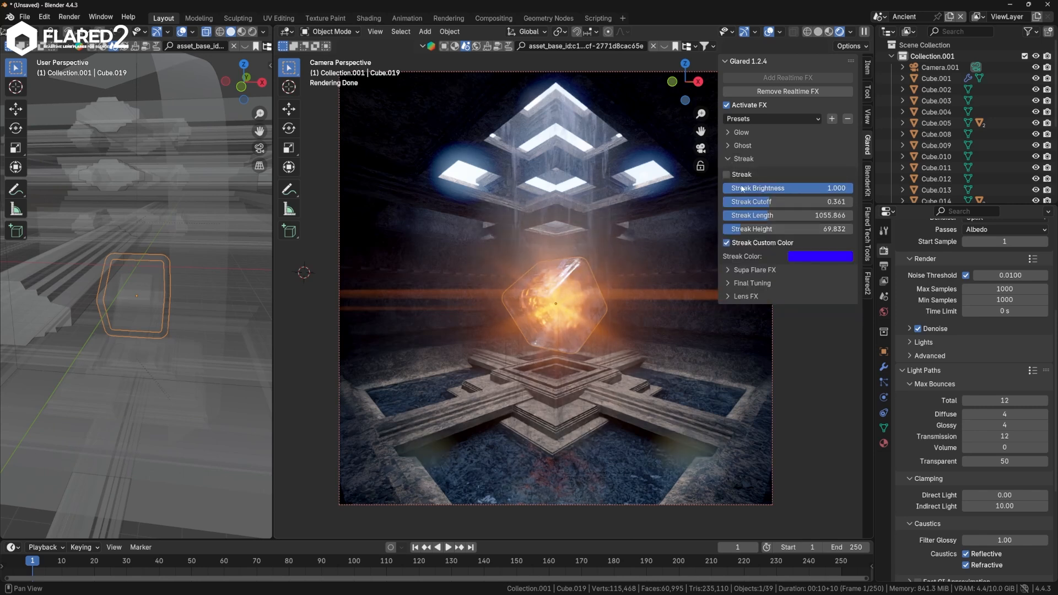
left_click(726, 175)
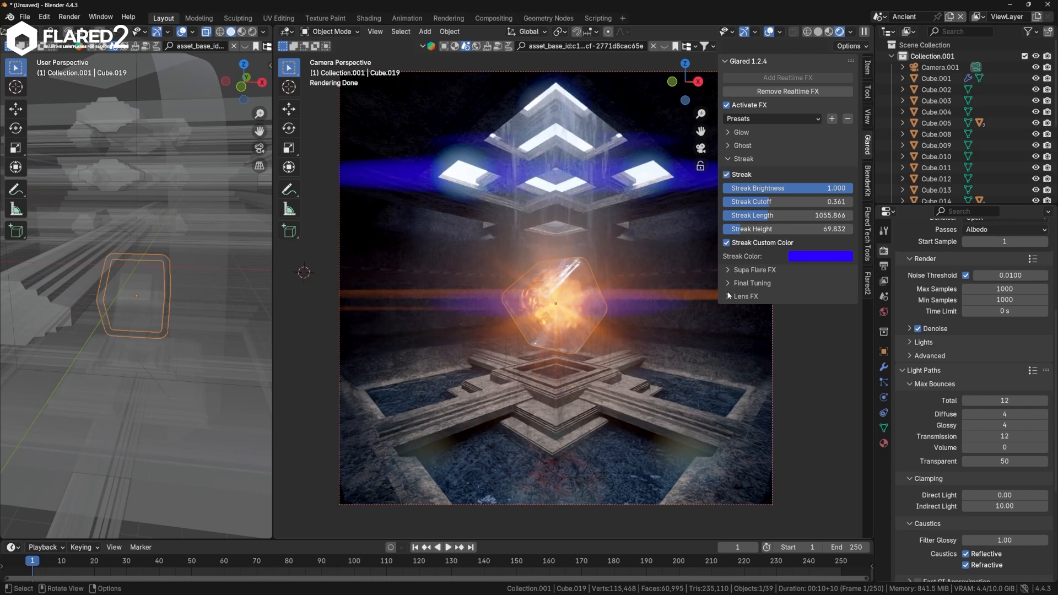
mouse_move(794, 202)
left_mouse_down()
mouse_move(756, 201)
mouse_move(773, 216)
mouse_move(755, 230)
left_mouse_up()
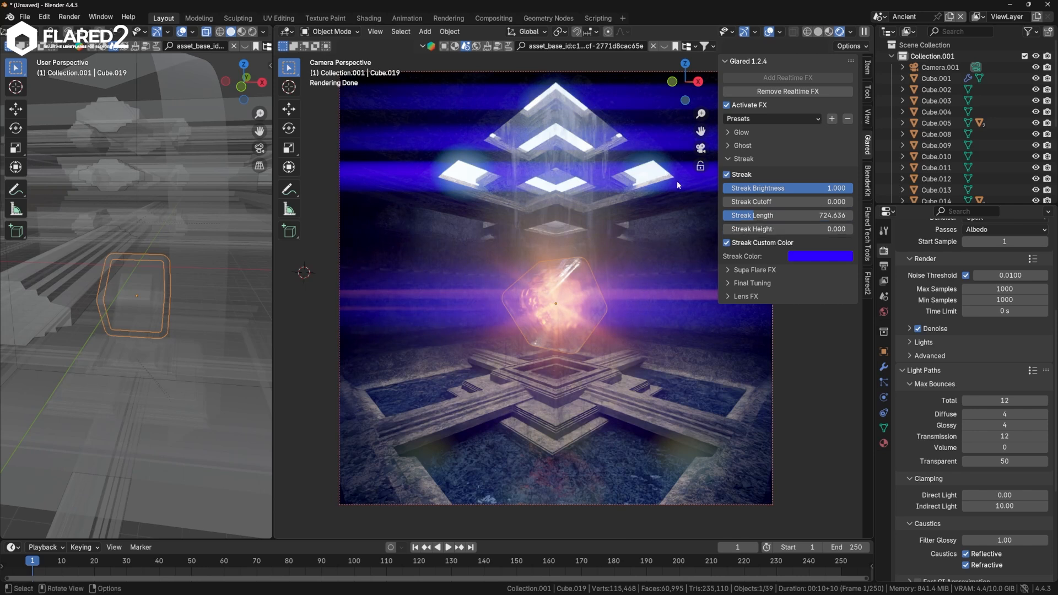
mouse_move(771, 188)
left_mouse_down()
mouse_move(654, 188)
mouse_move(665, 188)
left_mouse_up()
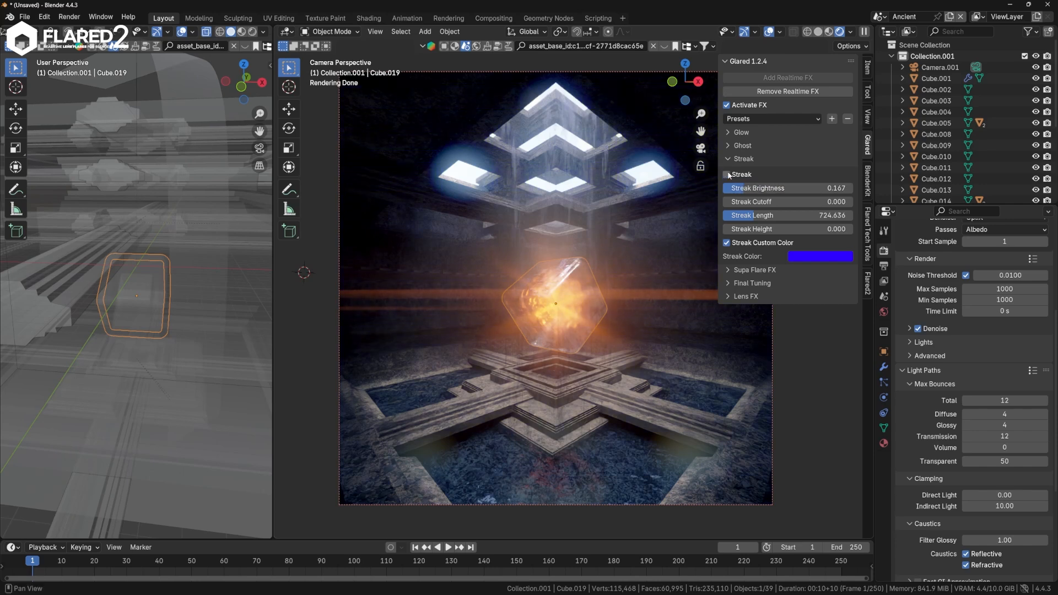
left_click(726, 160)
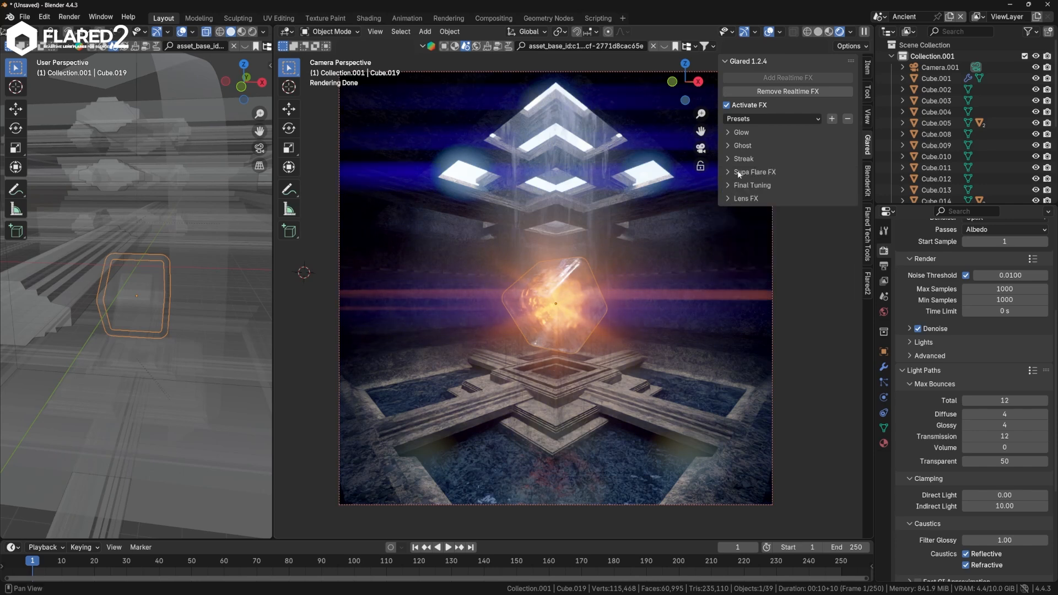
- Try the Supa Flare FX with its brightness at 0.030, and turn the effect off again
left_click(738, 173)
left_click(734, 188)
mouse_move(740, 201)
left_mouse_down()
mouse_move(730, 202)
mouse_move(801, 201)
mouse_move(732, 201)
left_mouse_up()
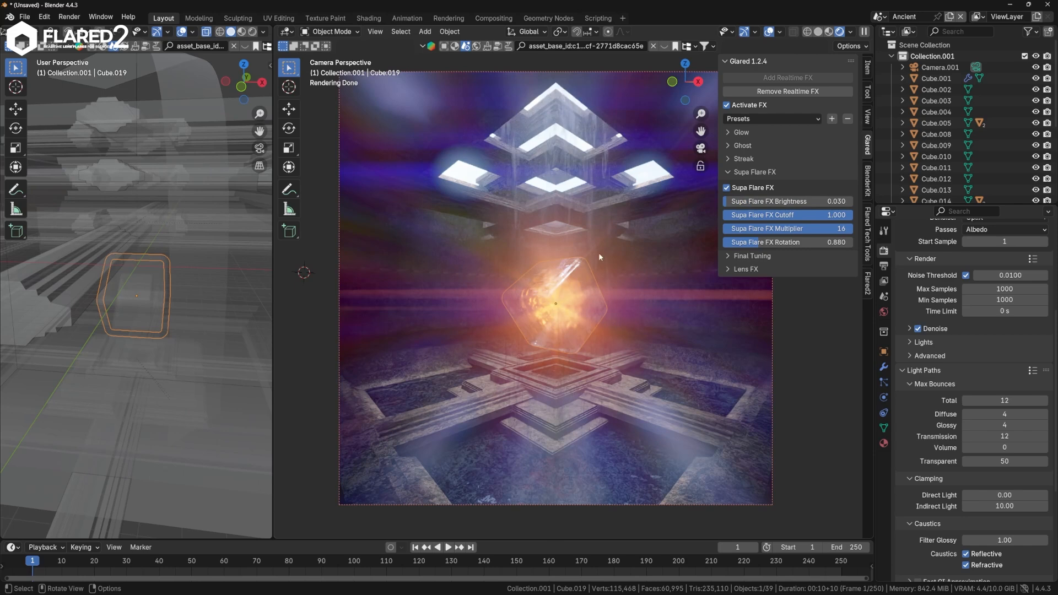
left_click(563, 334)
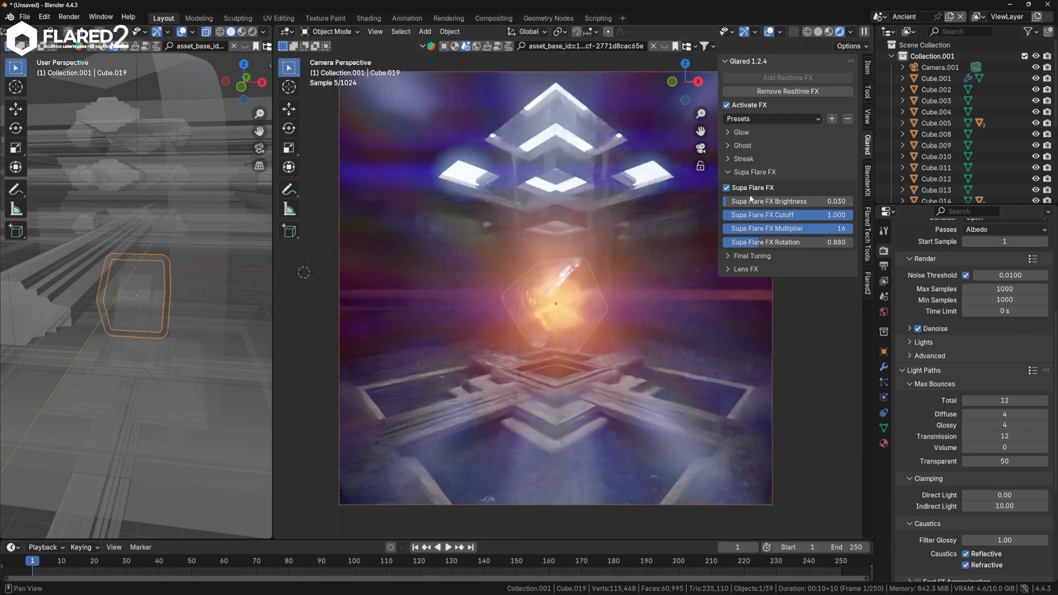
left_click(736, 189)
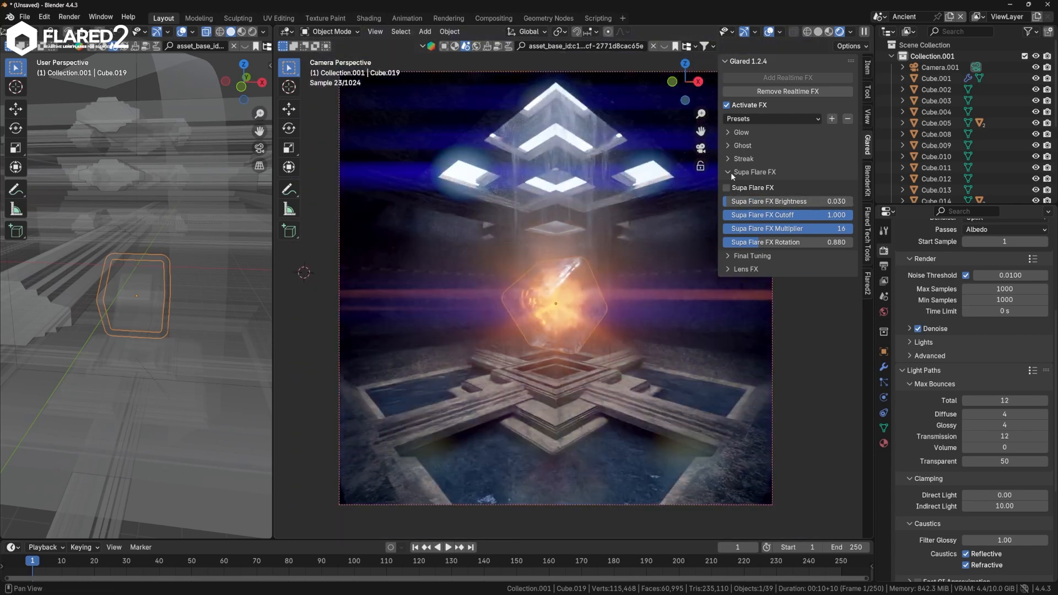
left_click(728, 172)
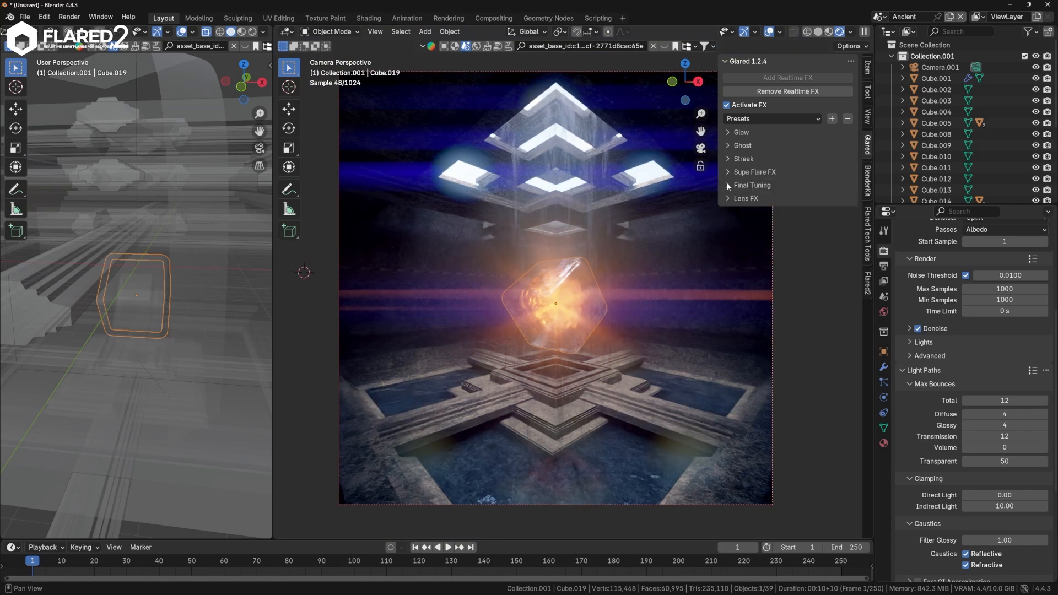
- Set the Final Tuning Global Mix to 0.316 and try the Details option, leaving it off
left_click(727, 185)
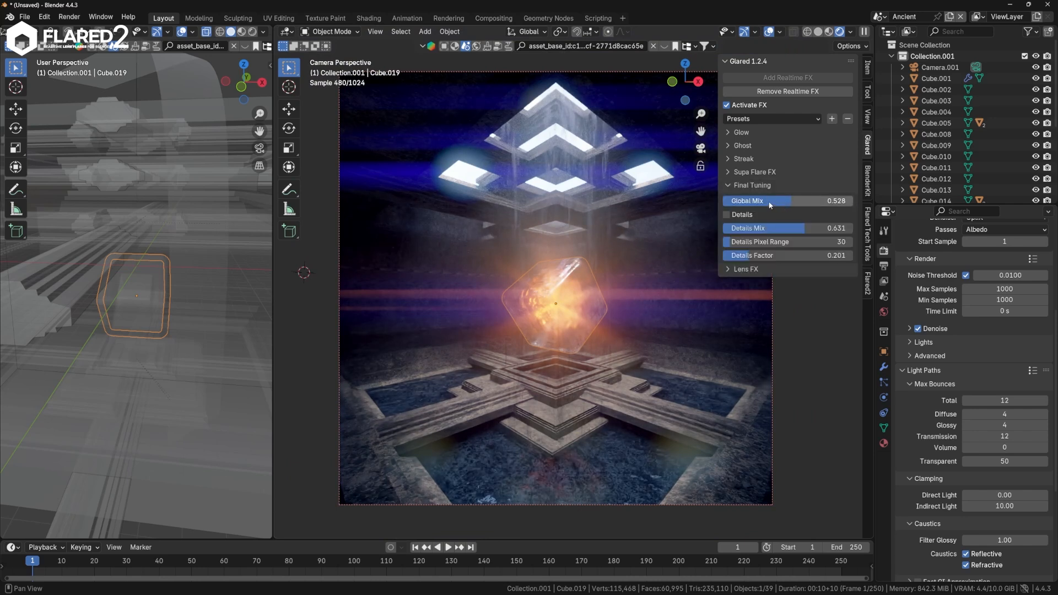
mouse_move(770, 205)
left_mouse_down()
mouse_move(745, 201)
mouse_move(764, 201)
left_mouse_up()
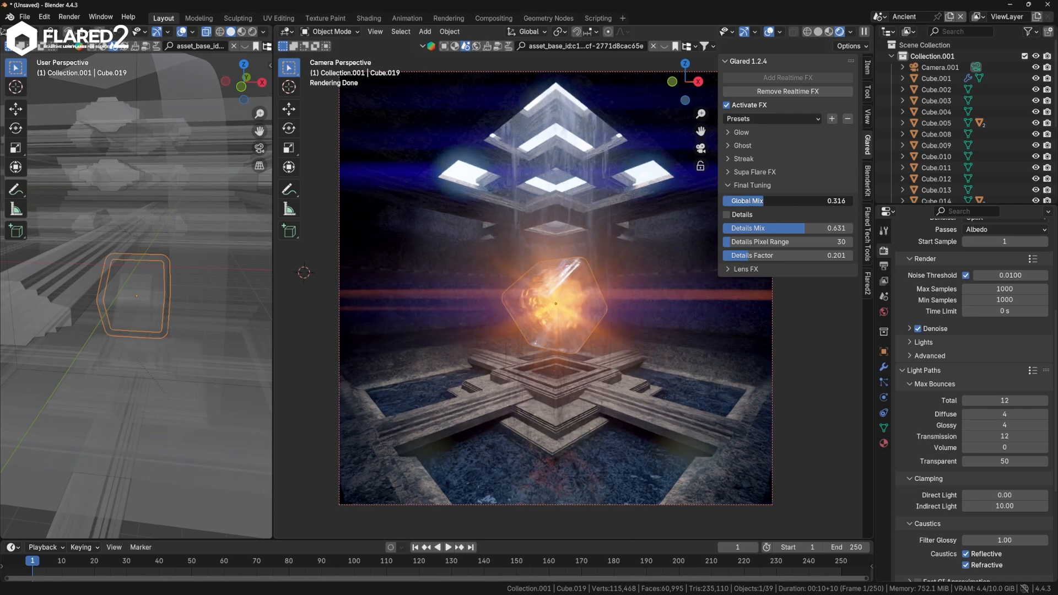
left_click(728, 215)
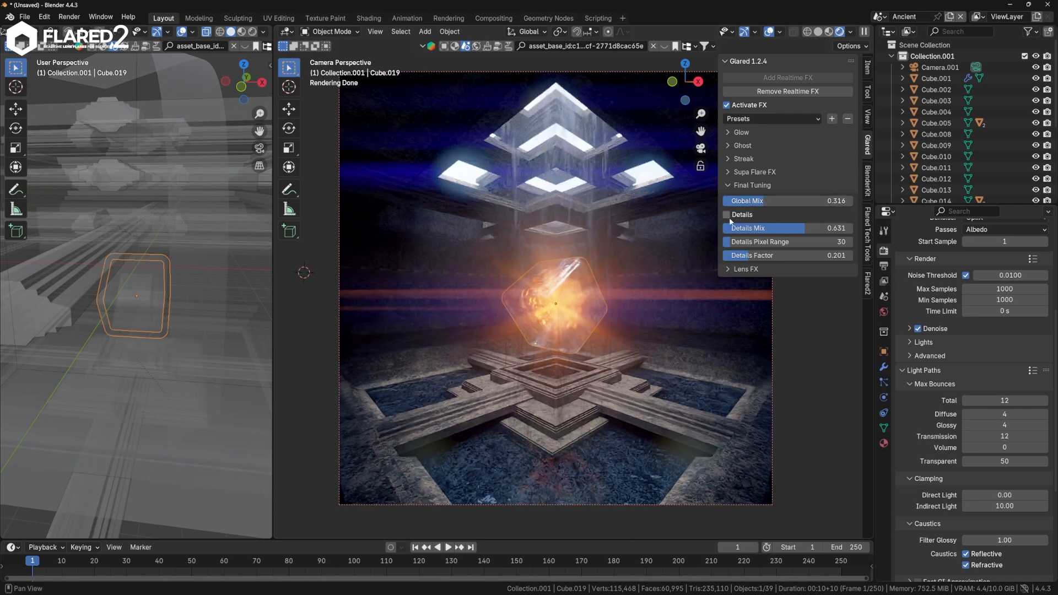
left_click(727, 215)
- Enable the Vignette lens effect with Vignette Mix 0.577 and Vignette Scale 1.575
left_click(744, 269)
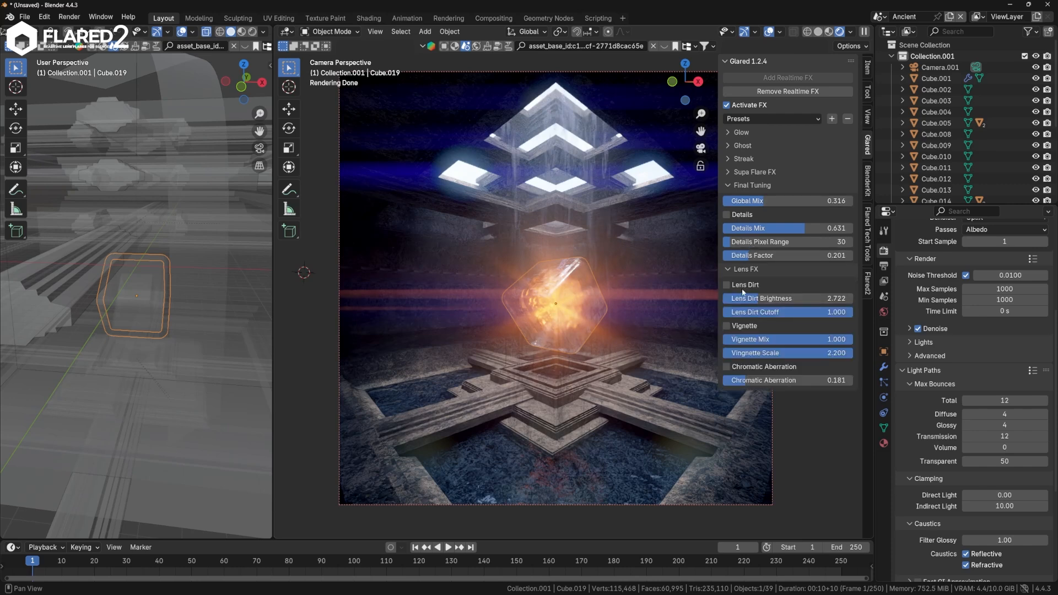
left_click(727, 326)
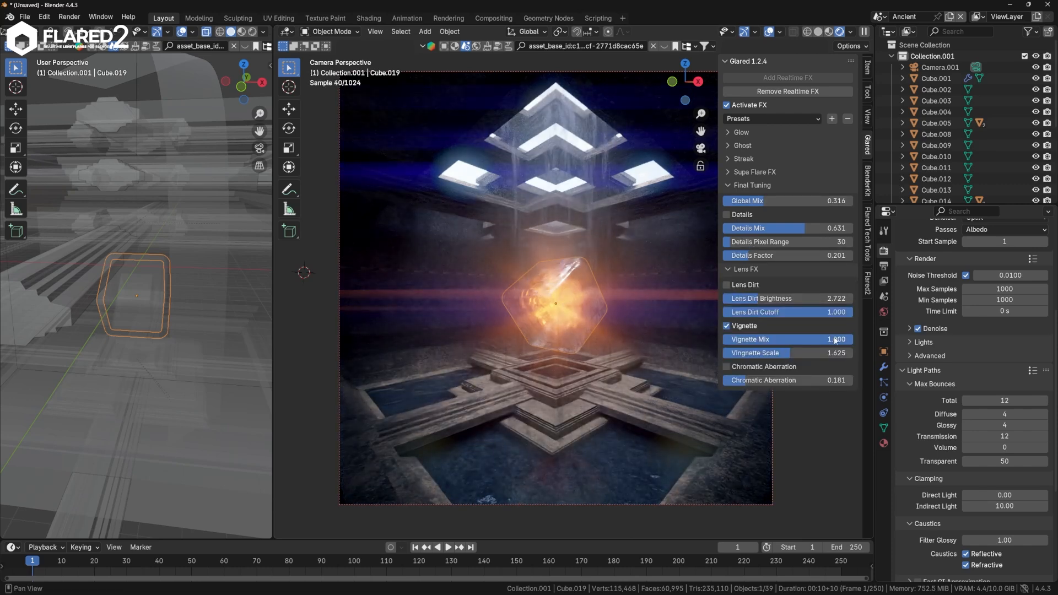
left_click_drag(836, 340, 786, 353)
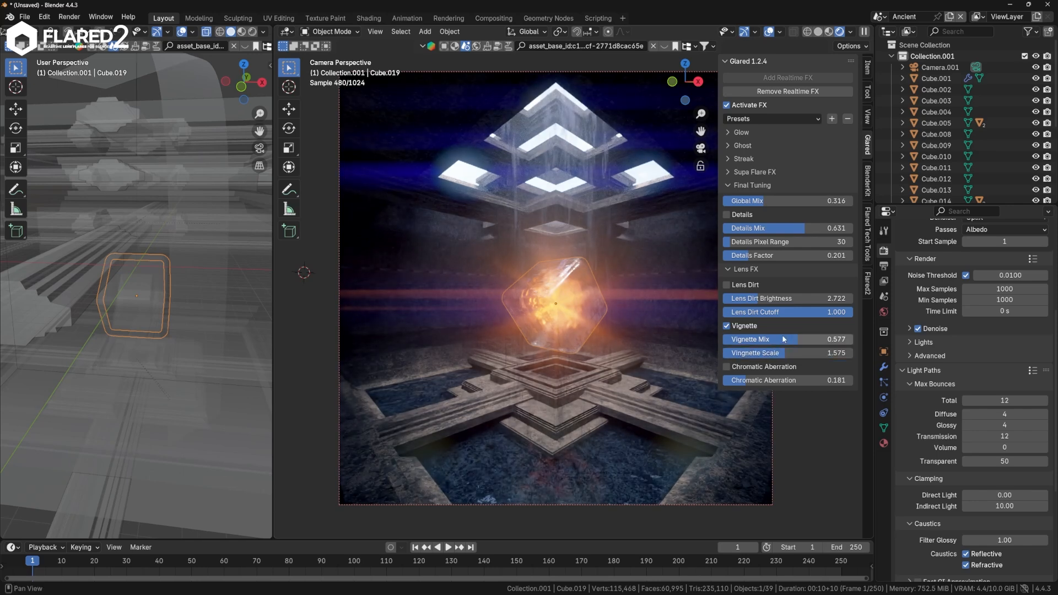
- Enable Chromatic Aberration with a value of 0.013 and deactivate all realtime effects to compare the image
left_click(726, 367)
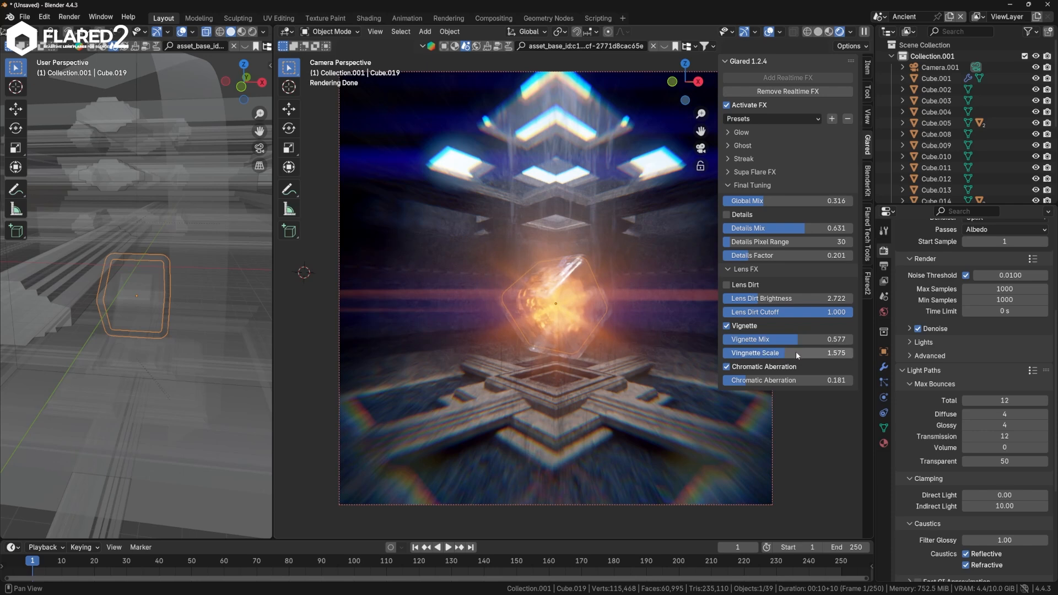
left_click_drag(810, 381, 726, 382)
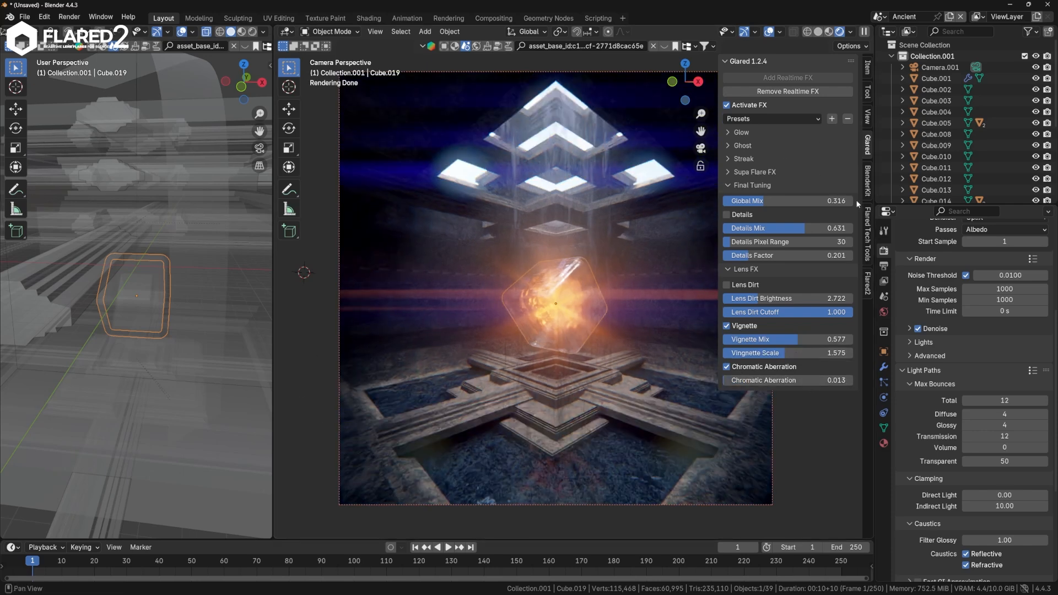
left_click(727, 105)
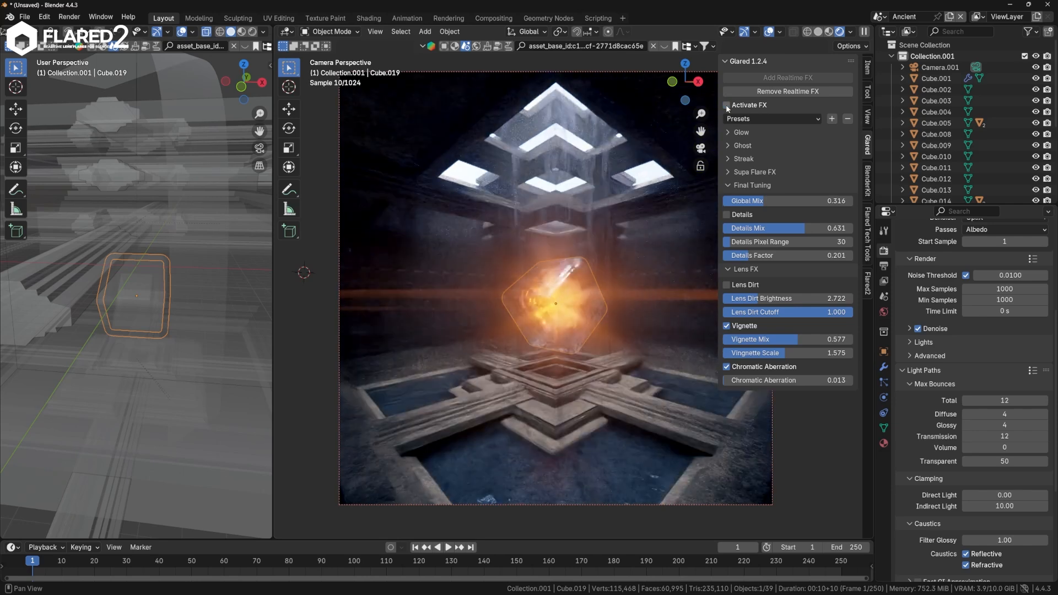